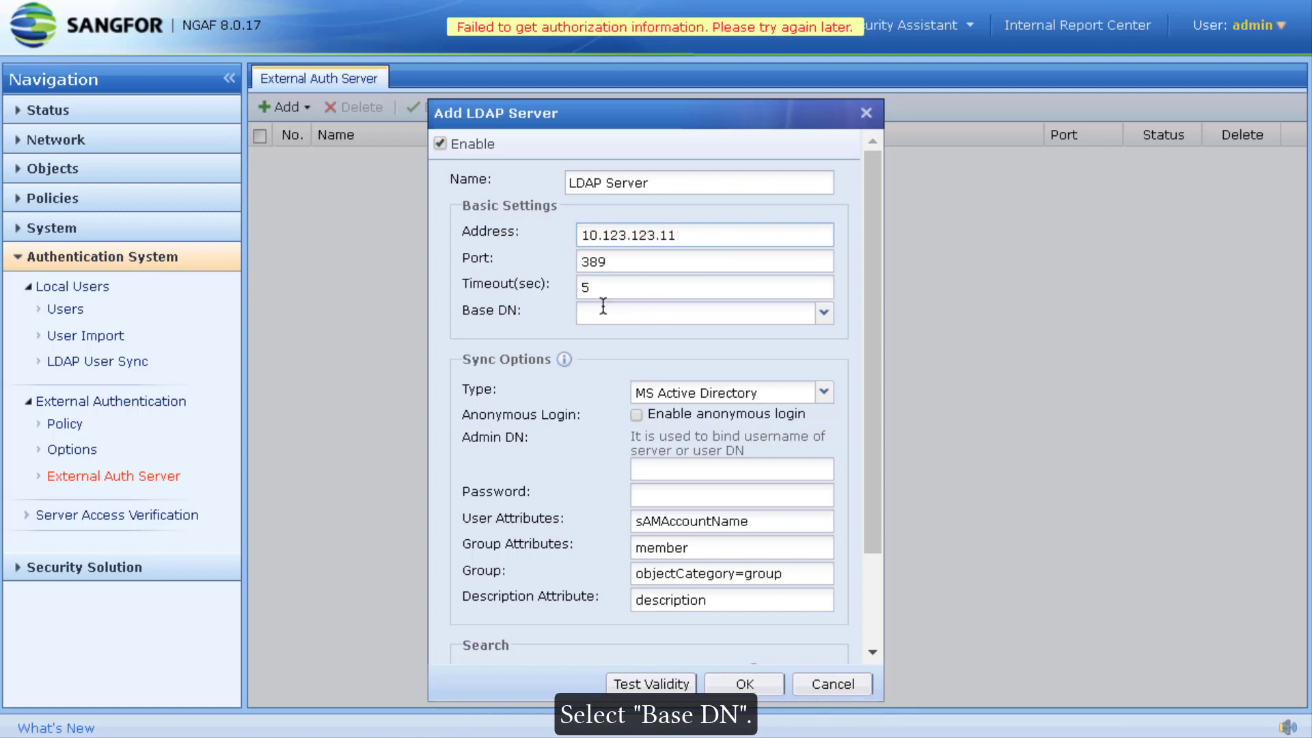
Step: Set base DN DC=yong,DC=local and enter the domain administrator bind account and password
{"action": "left_click", "coordinate": [823, 315]}
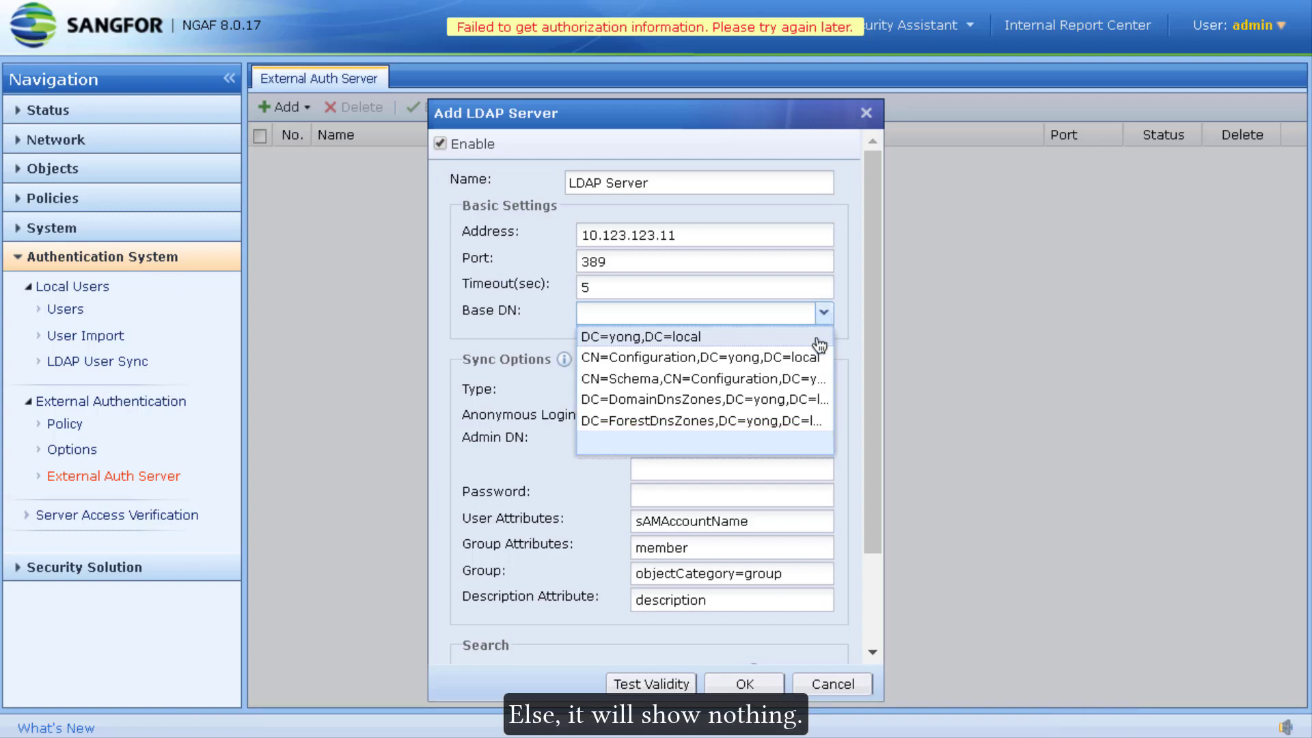
{"action": "left_click", "coordinate": [737, 336]}
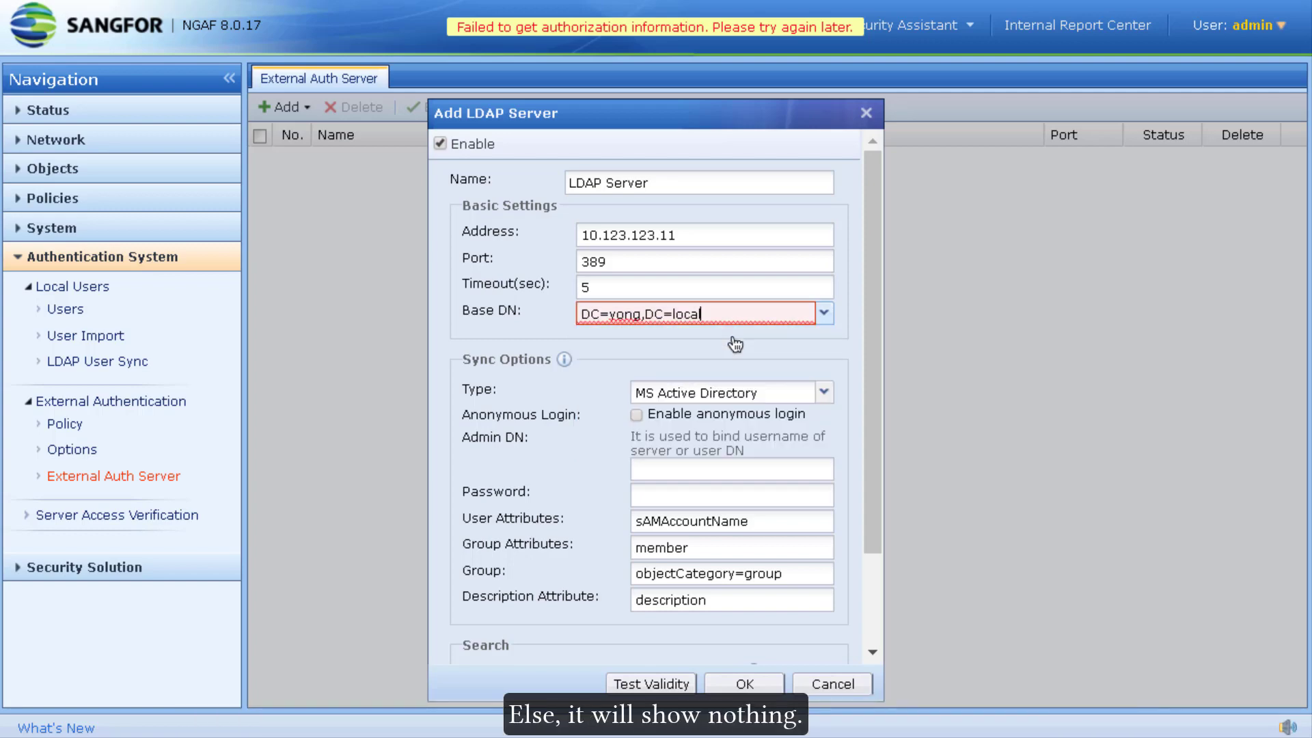
{"action": "left_click", "coordinate": [651, 469]}
{"action": "key", "text": "Tab"}
{"action": "type", "text": "1**********"}
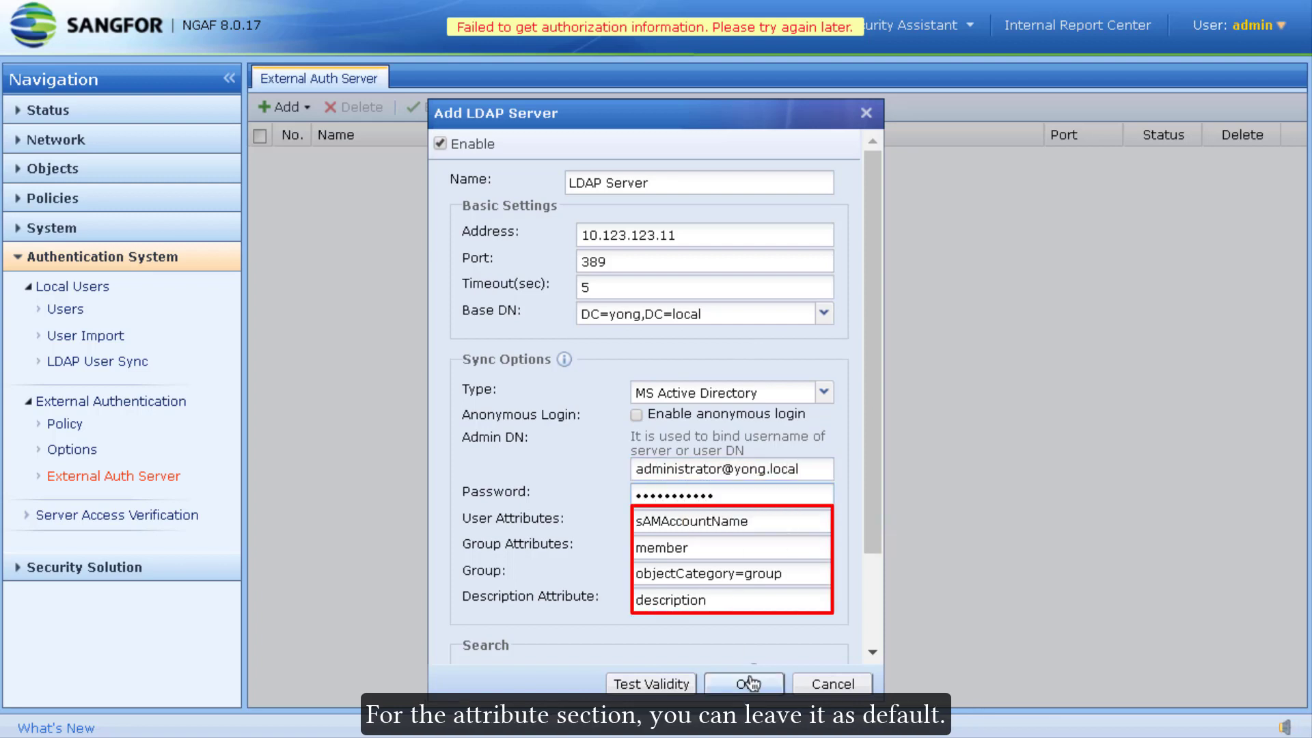
Step: Confirm the LDAP connection and bind test succeeds, then save the server
{"action": "left_click", "coordinate": [651, 684]}
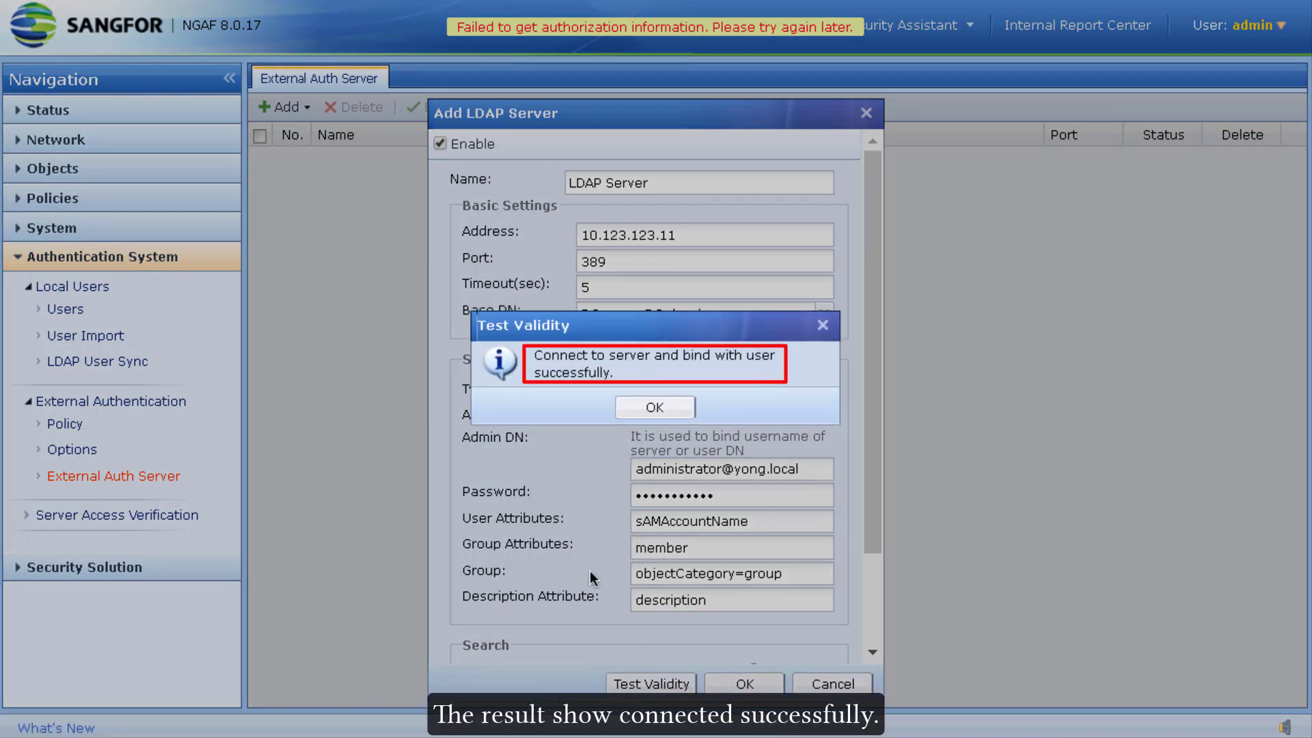
{"action": "left_click", "coordinate": [666, 408]}
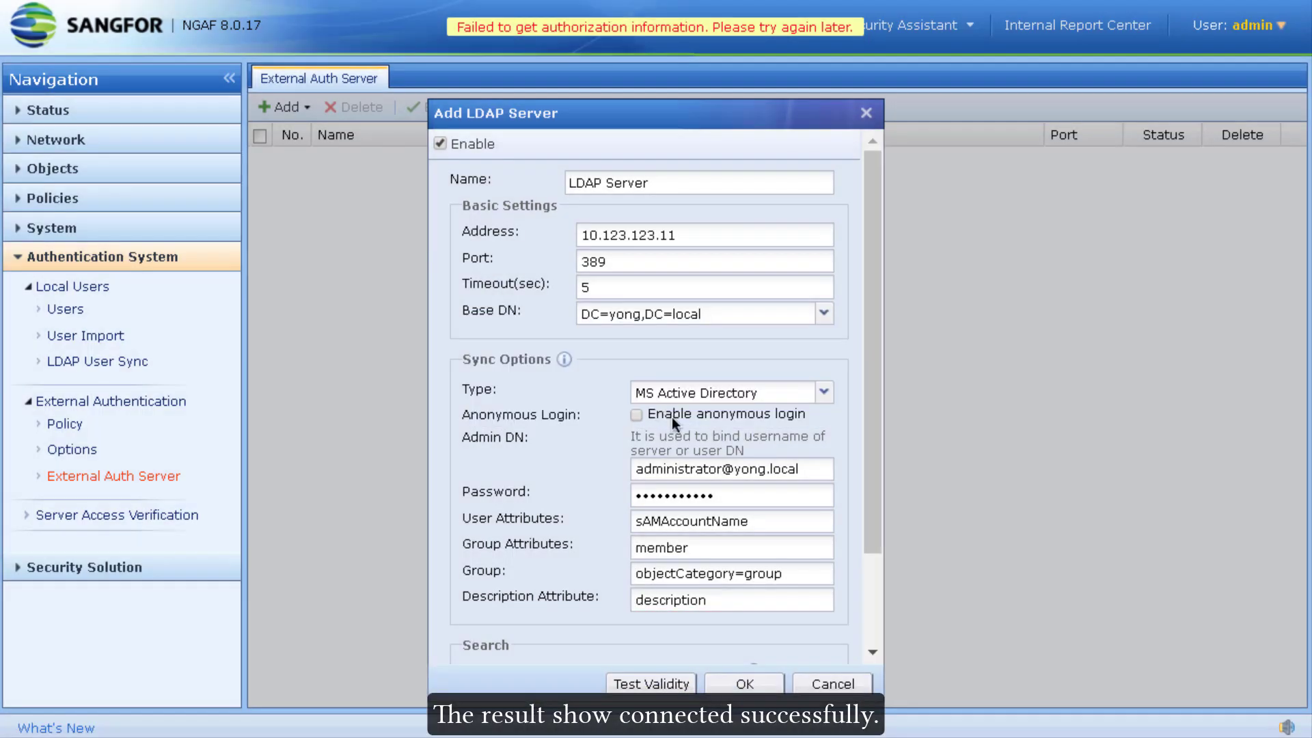
{"action": "left_click", "coordinate": [760, 684]}
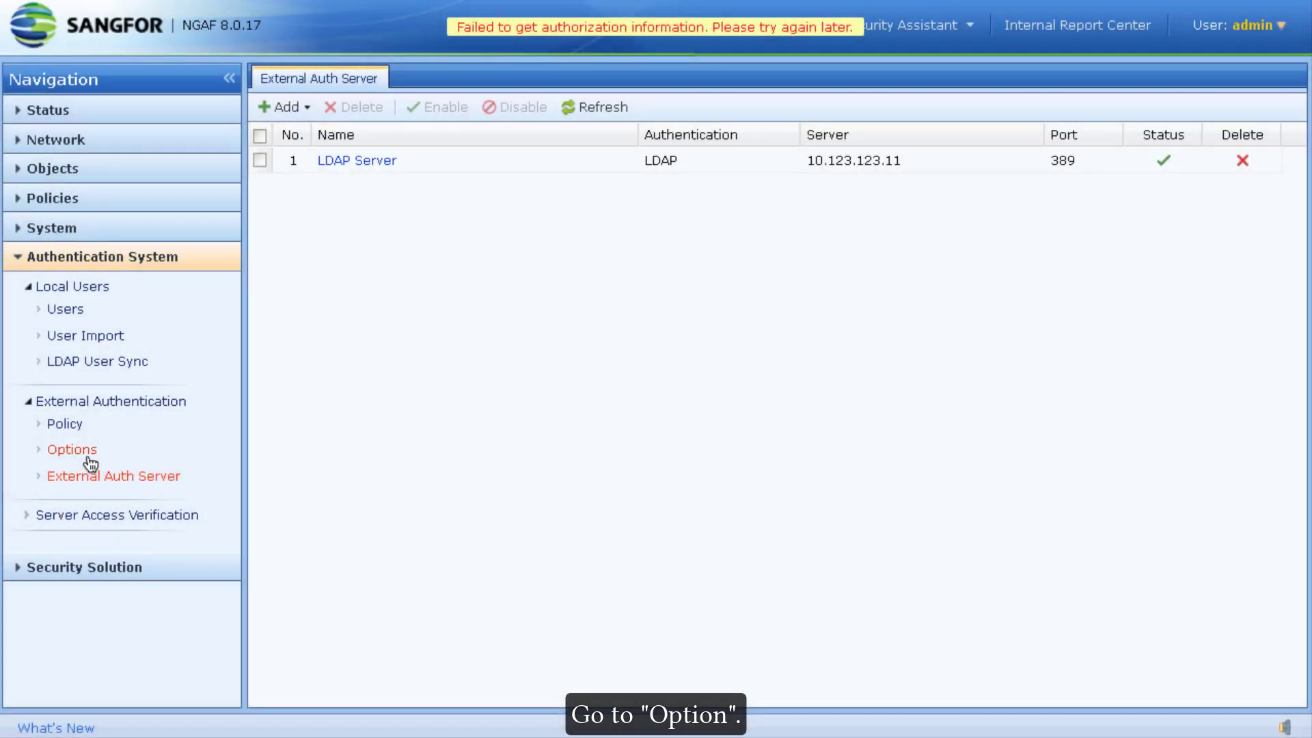
Step: Enable client-side domain SSO via logon script with a shared key, then download the SSO program
{"action": "left_click", "coordinate": [85, 452]}
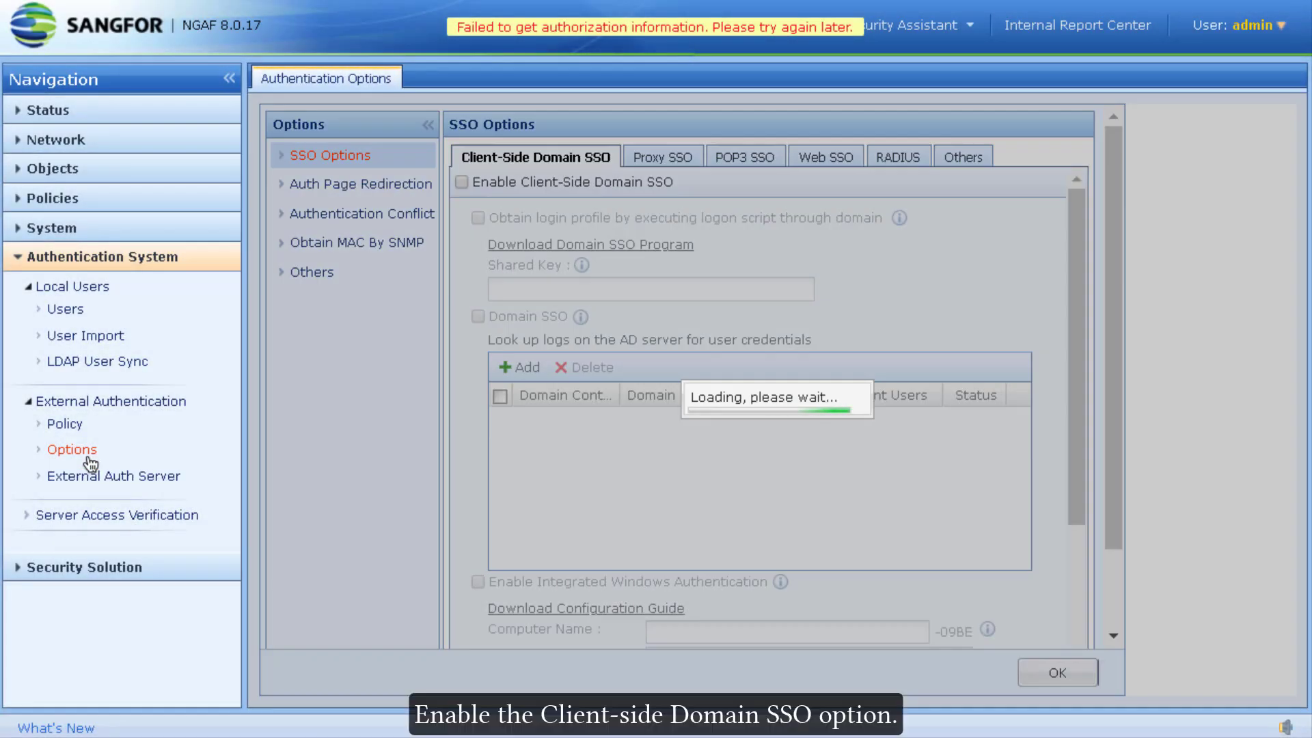
{"action": "left_click", "coordinate": [473, 186]}
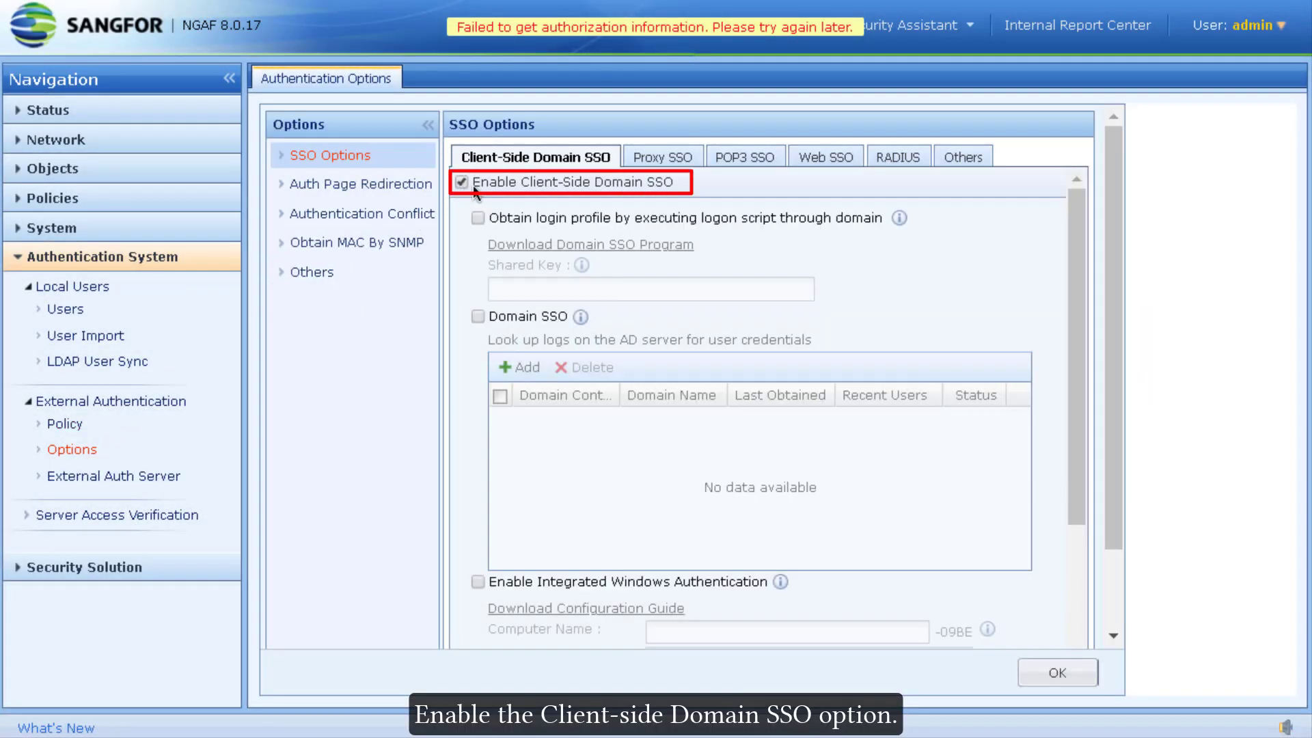
{"action": "left_click", "coordinate": [526, 216]}
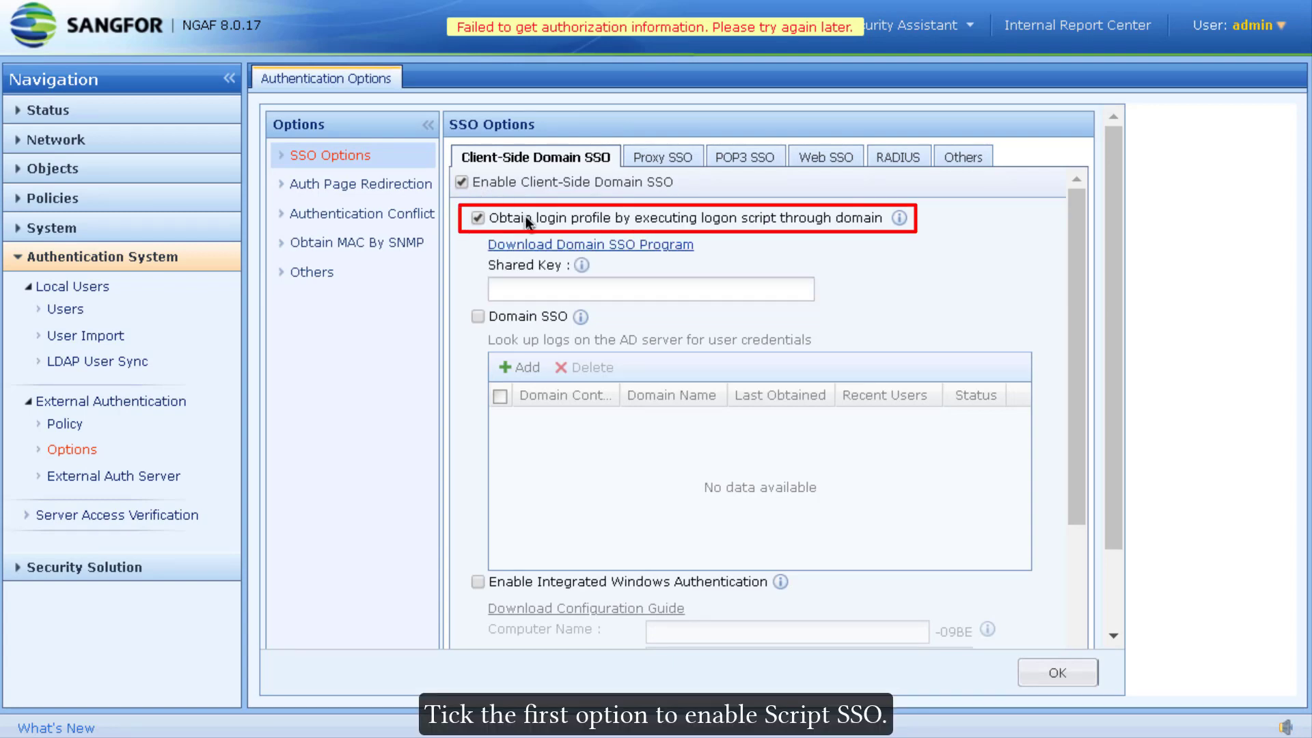
{"action": "left_click", "coordinate": [539, 286]}
{"action": "type", "text": "12345"}
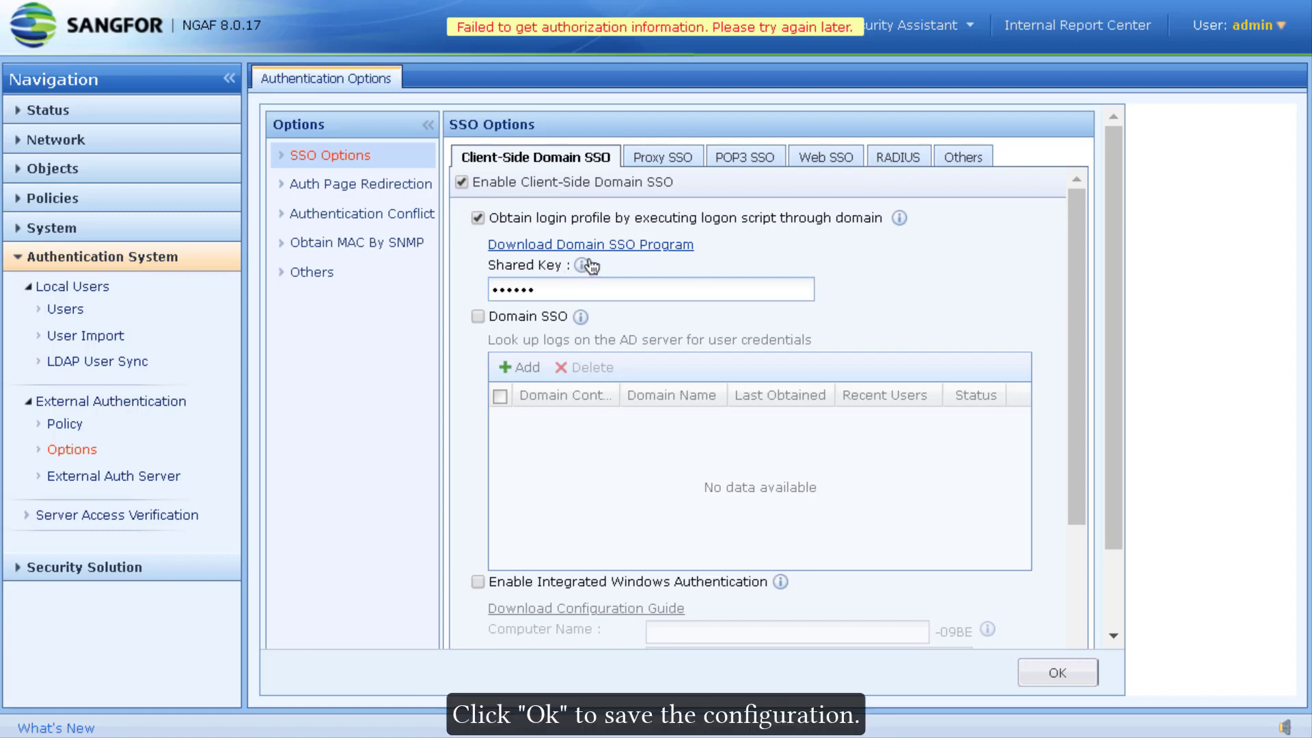
{"action": "left_click", "coordinate": [1059, 663]}
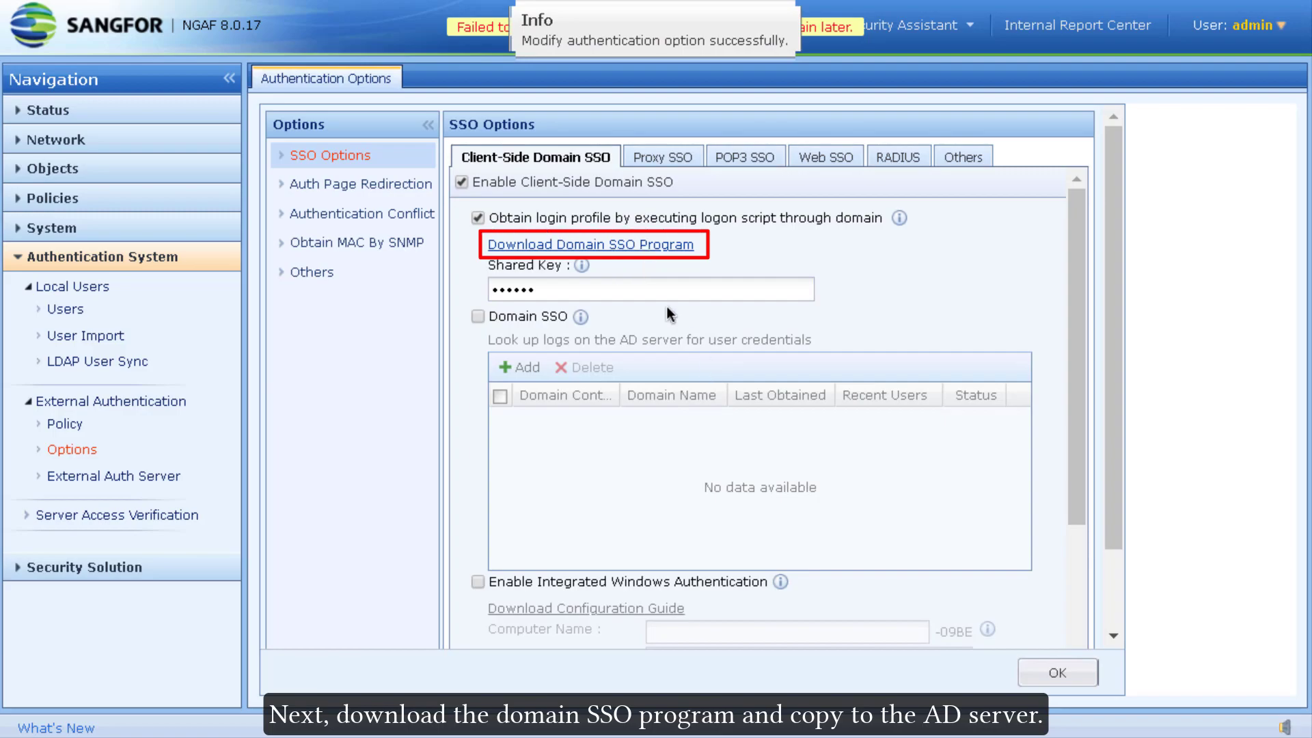
{"action": "left_click", "coordinate": [623, 254]}
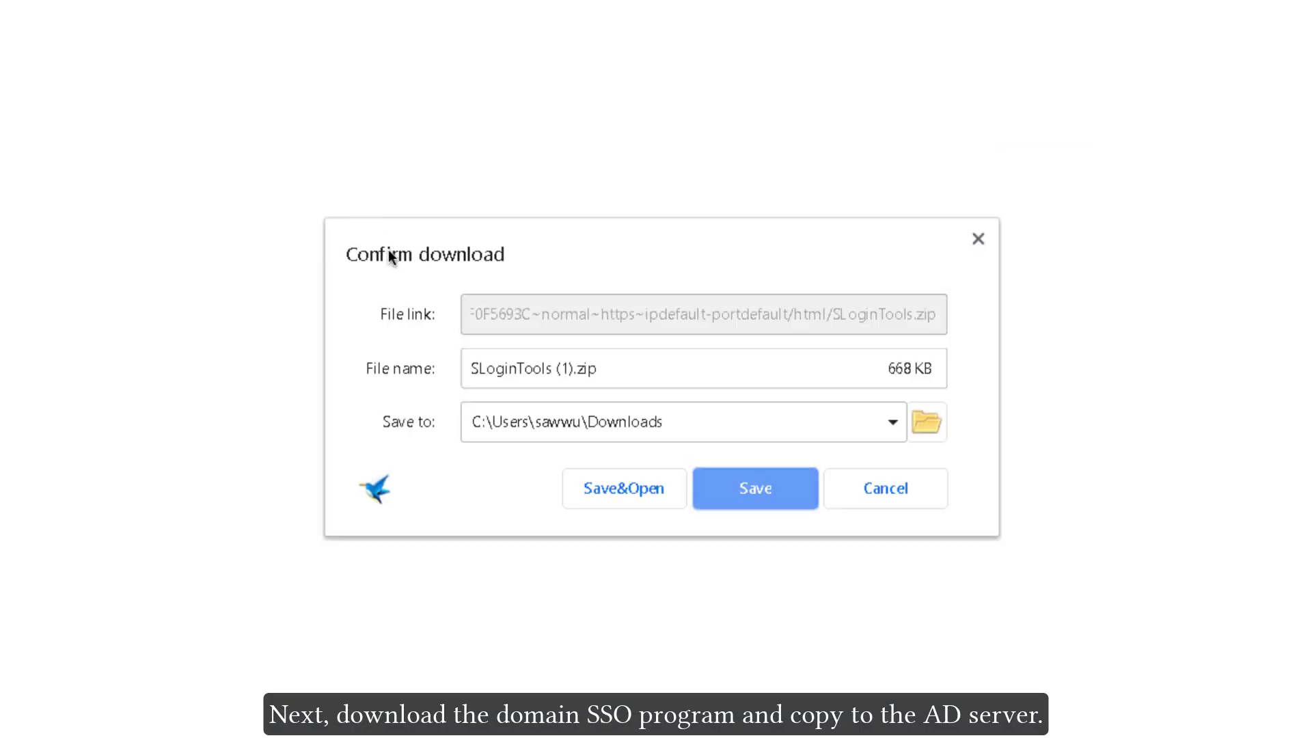
Step: Save the SLoginTools zip download and extract its files
{"action": "left_click", "coordinate": [783, 504]}
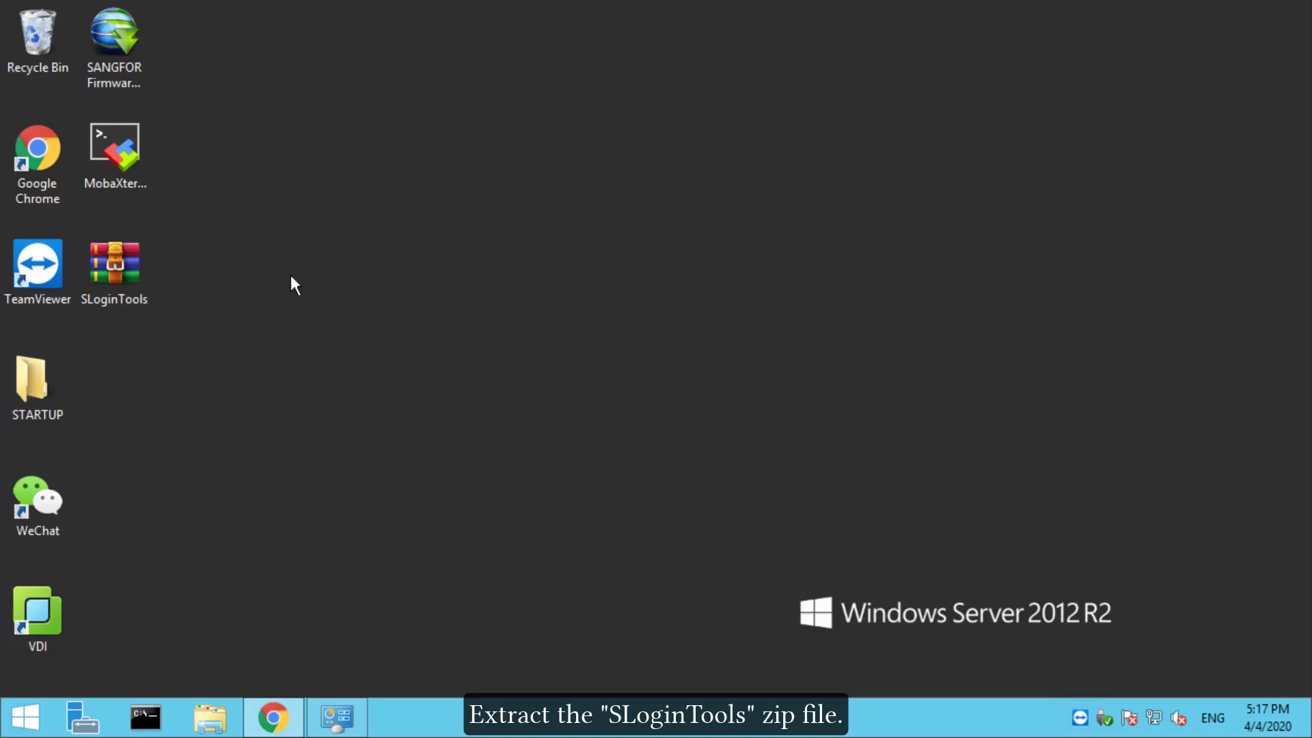
{"action": "right_click", "coordinate": [129, 278]}
{"action": "left_click", "coordinate": [252, 338]}
{"action": "left_click", "coordinate": [756, 569]}
Step: Open SLoginTools\English\bin to locate the logon and logff programs, then bring up Start
{"action": "double_click", "coordinate": [112, 377]}
{"action": "double_click", "coordinate": [638, 248]}
{"action": "left_click", "coordinate": [619, 248]}
{"action": "double_click", "coordinate": [617, 247]}
{"action": "double_click", "coordinate": [618, 248]}
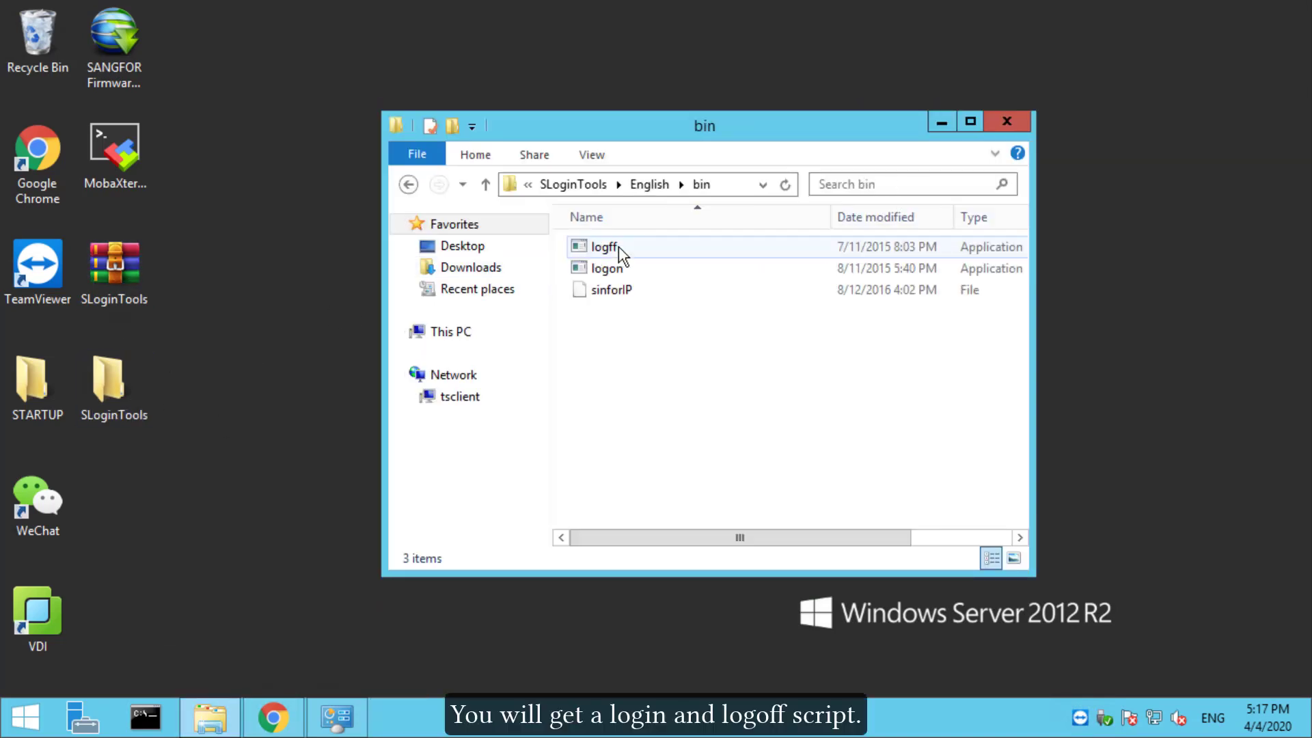
{"action": "left_click", "coordinate": [610, 267]}
{"action": "left_click", "coordinate": [604, 247]}
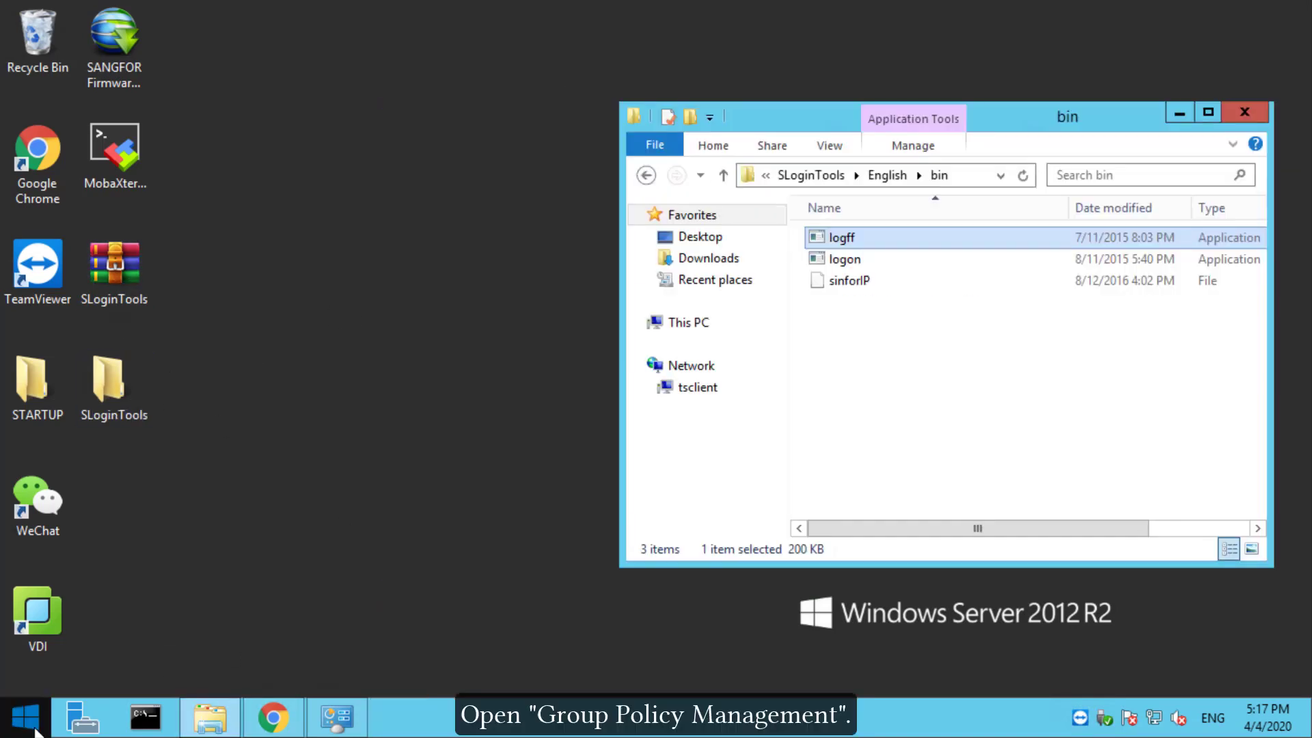
{"action": "left_click", "coordinate": [25, 716]}
Step: Launch Group Policy Management and edit the yong.local Default Domain Policy
{"action": "type", "text": "policy Management"}
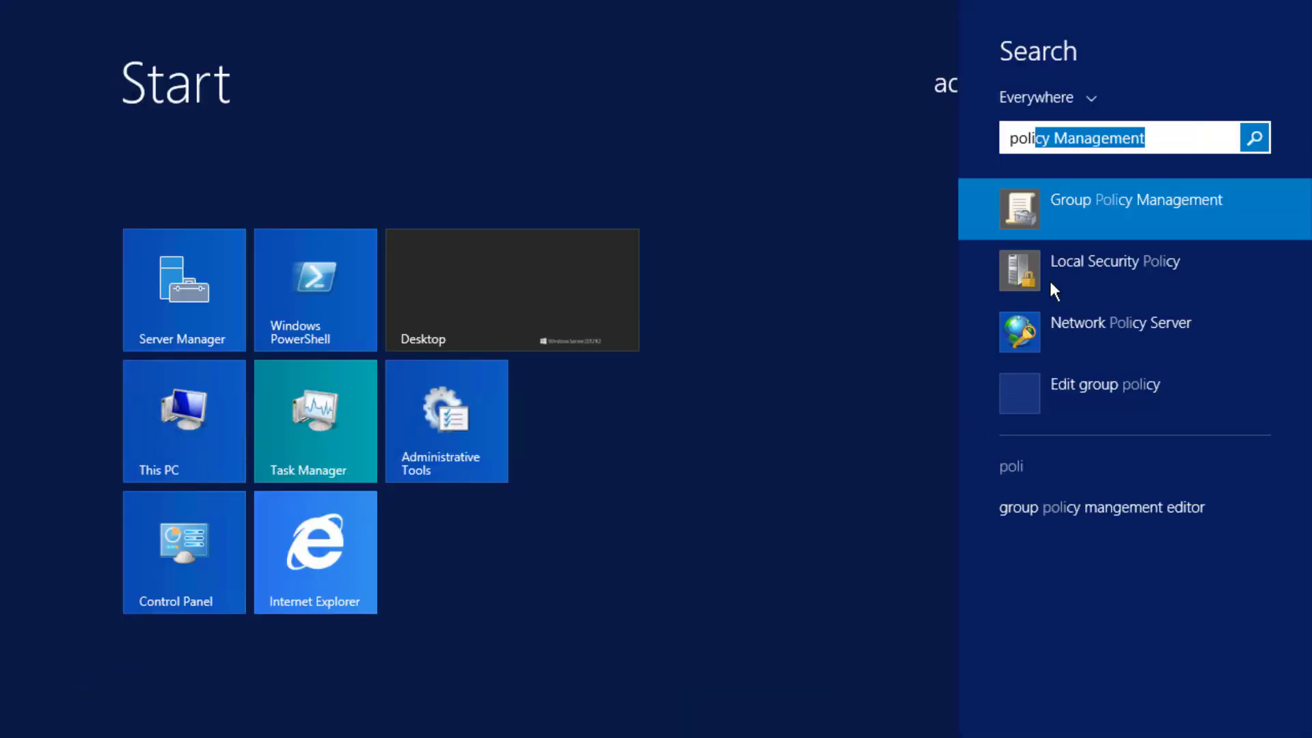
{"action": "left_click", "coordinate": [1091, 208]}
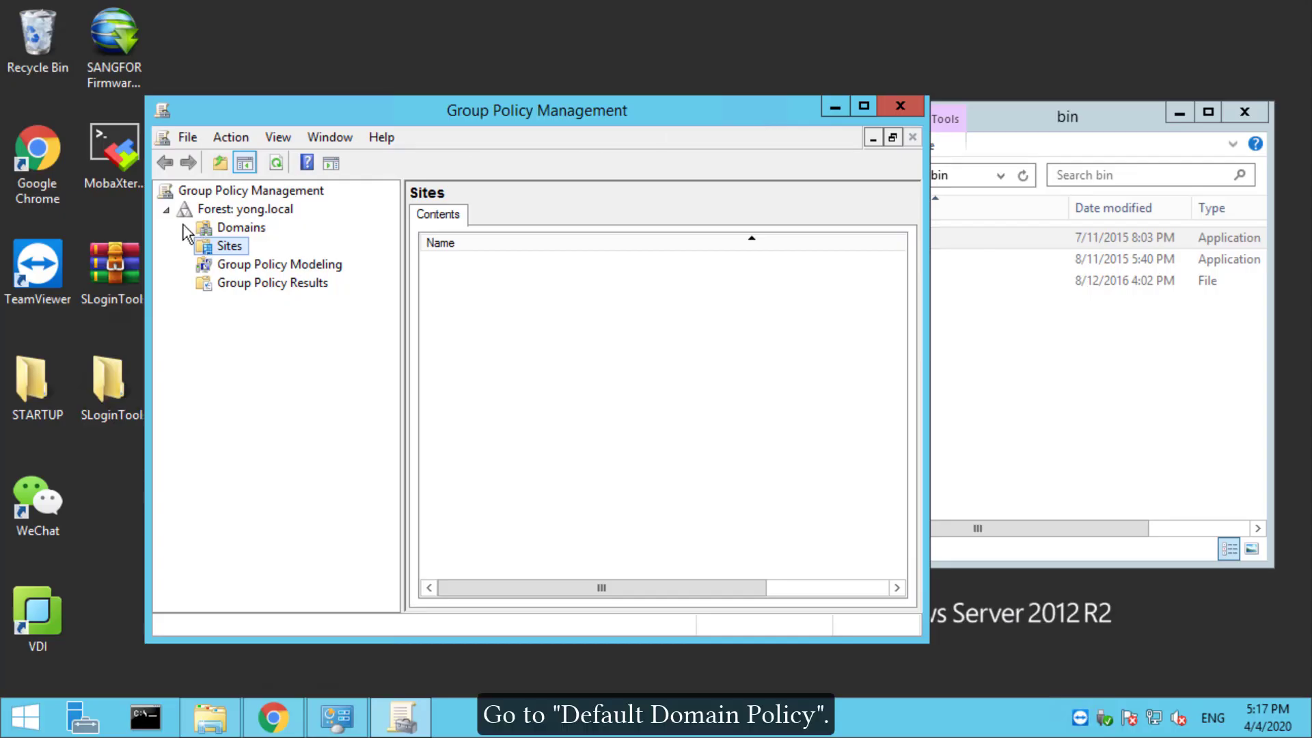
{"action": "left_click", "coordinate": [185, 228]}
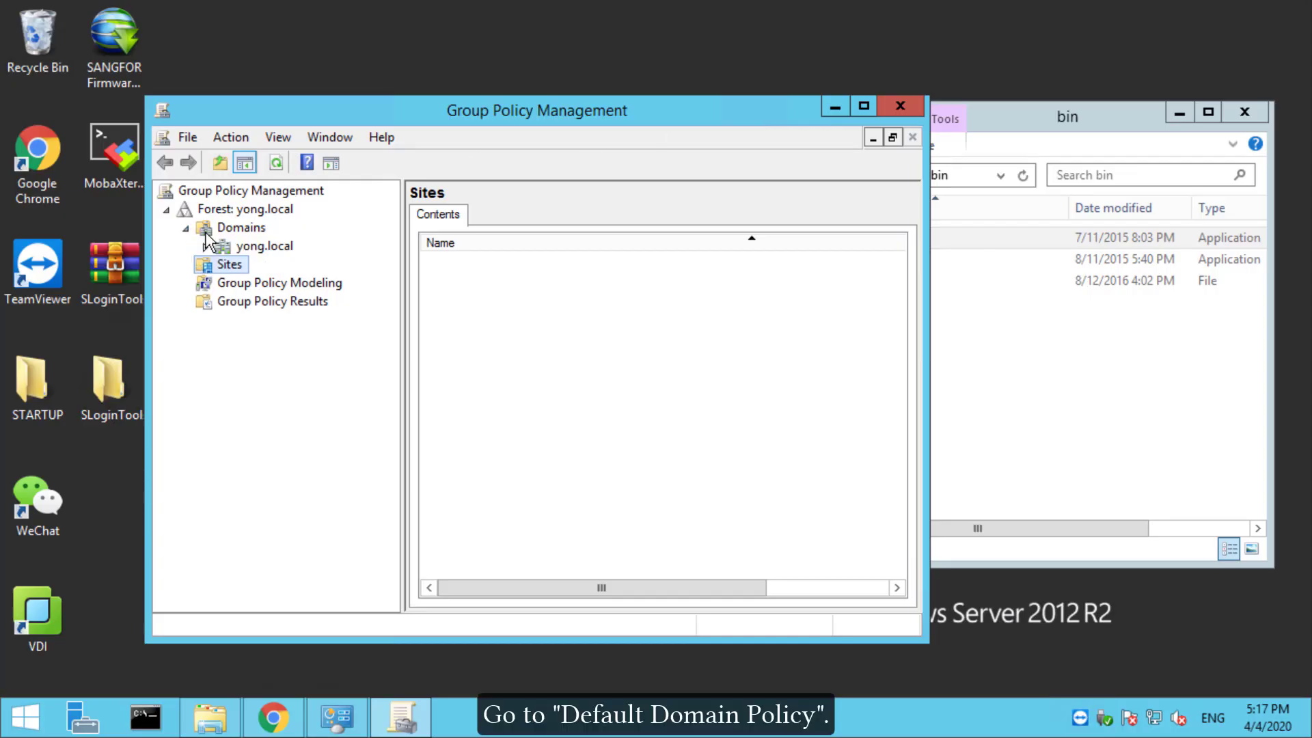
{"action": "left_click", "coordinate": [205, 247]}
{"action": "right_click", "coordinate": [284, 264]}
{"action": "left_click", "coordinate": [343, 280]}
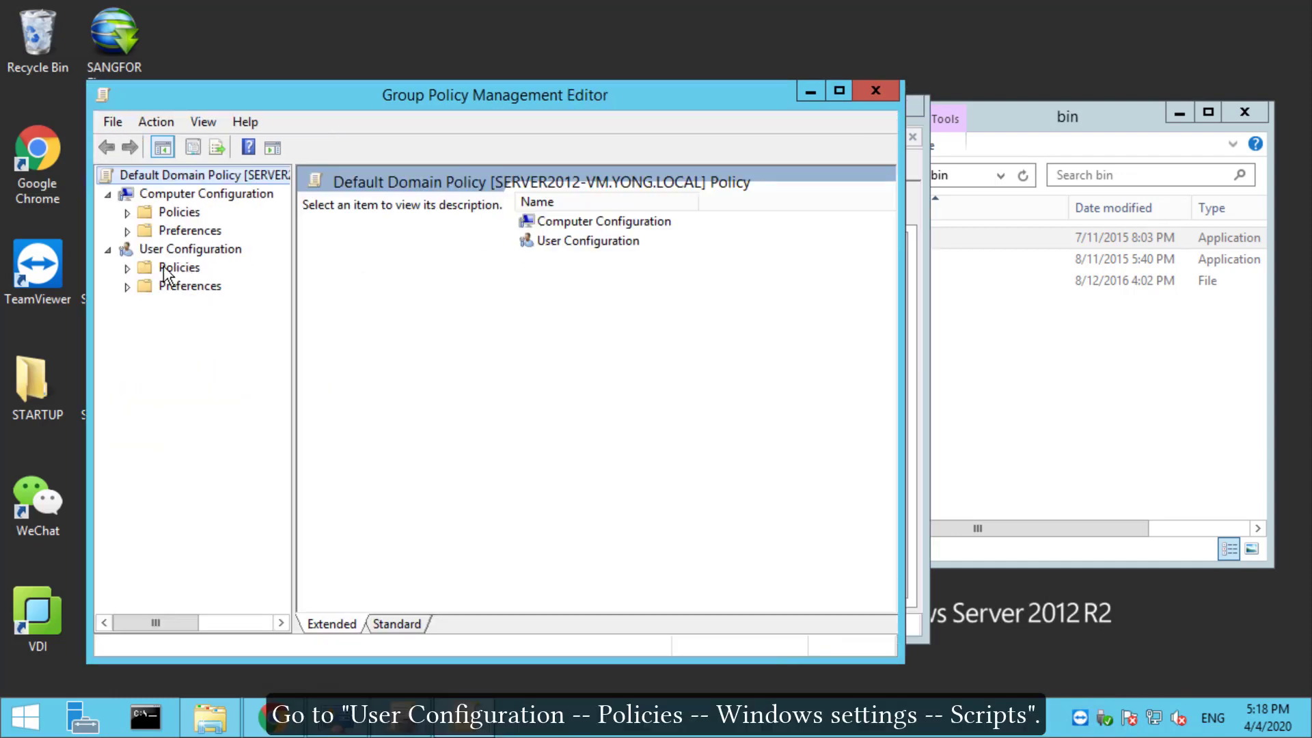
Step: Go to User Configuration > Windows Settings > Scripts and open Logon properties
{"action": "left_click", "coordinate": [127, 268]}
{"action": "left_click", "coordinate": [147, 304]}
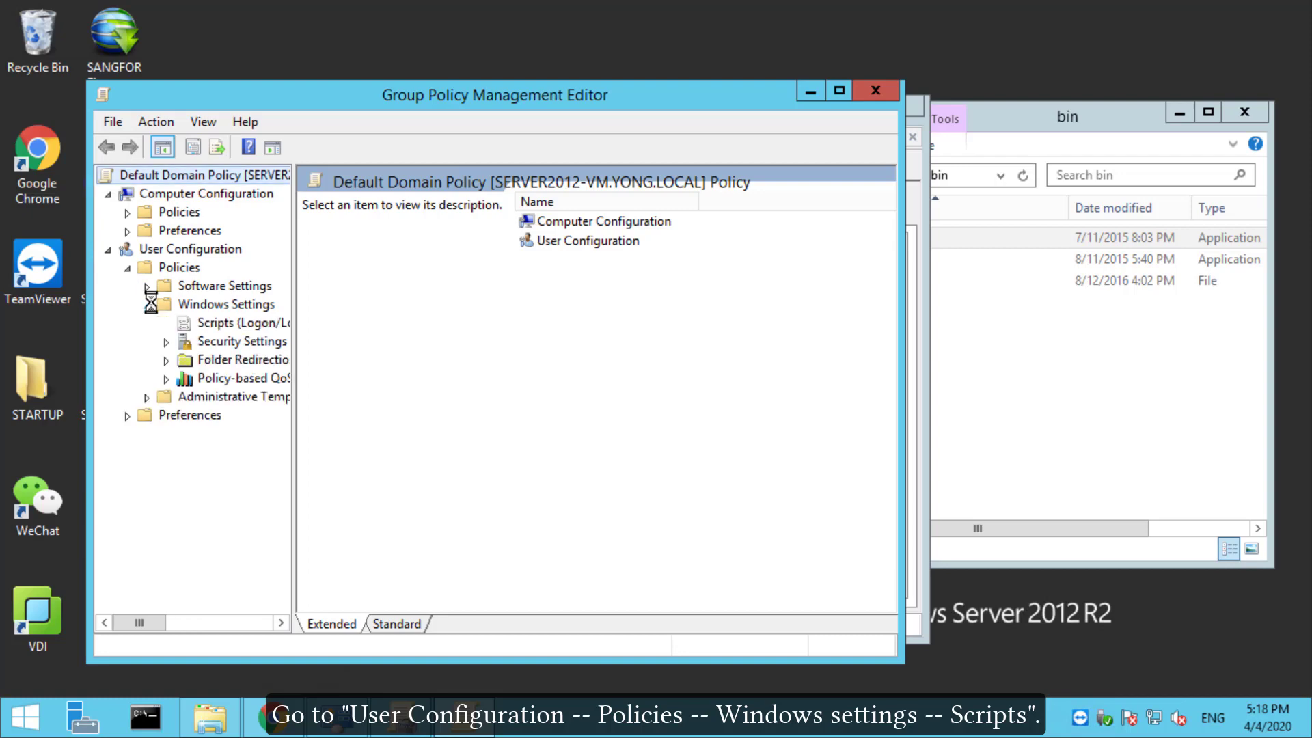
{"action": "left_click", "coordinate": [199, 326]}
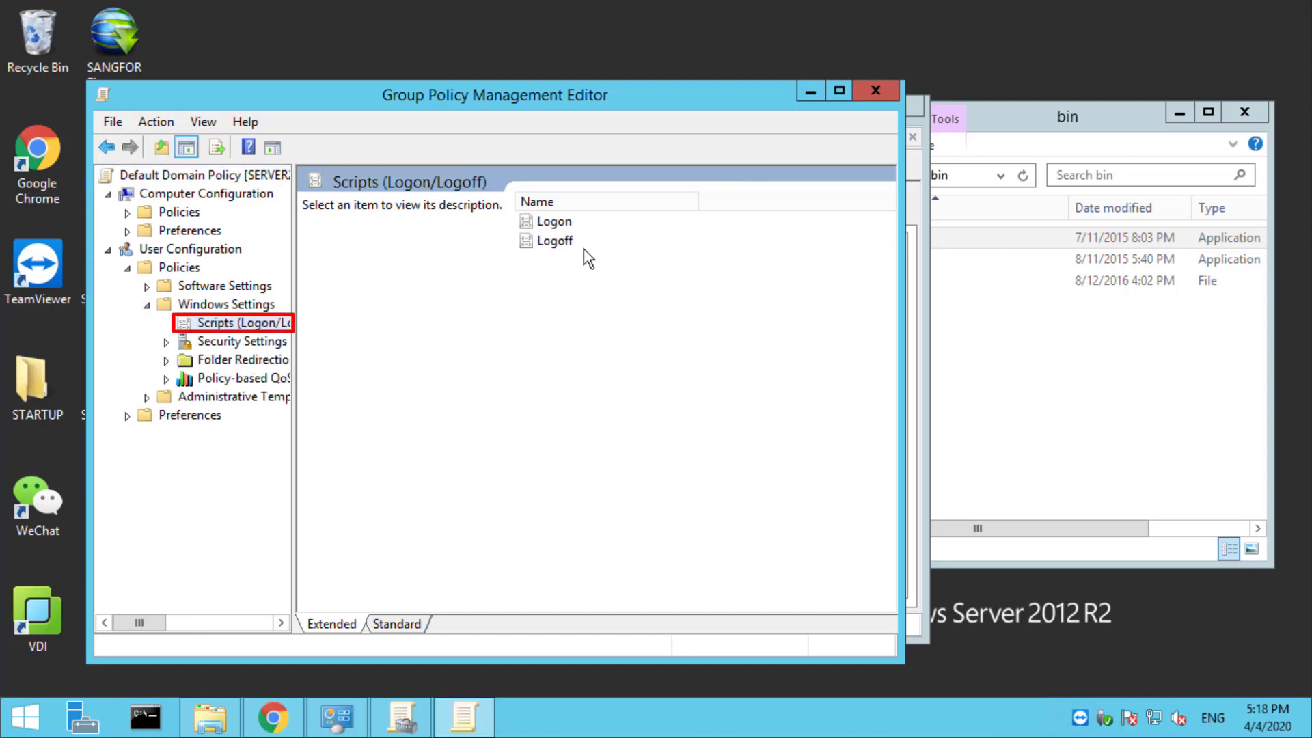
{"action": "double_click", "coordinate": [553, 223]}
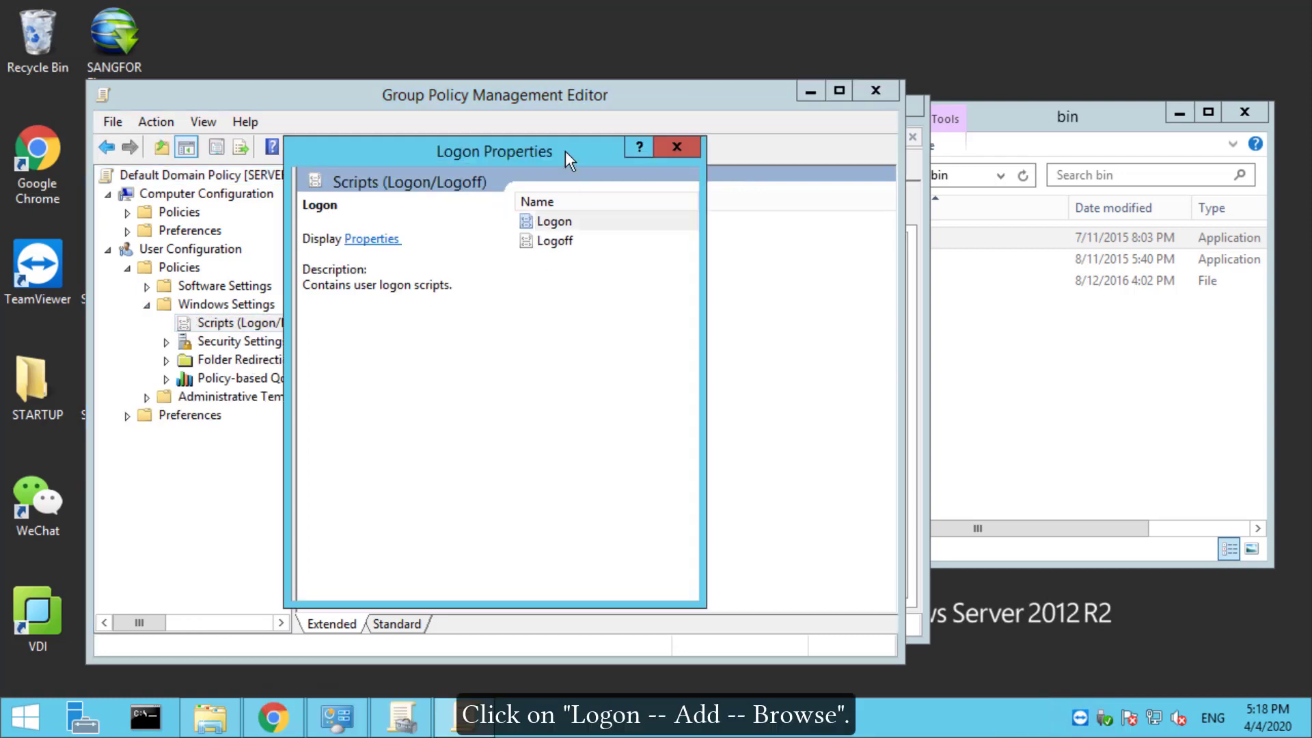
Step: Copy logon.exe into the policy's Logon folder and add it with parameters '10.123.123.1 1775' plus the shared key
{"action": "left_click", "coordinate": [640, 378]}
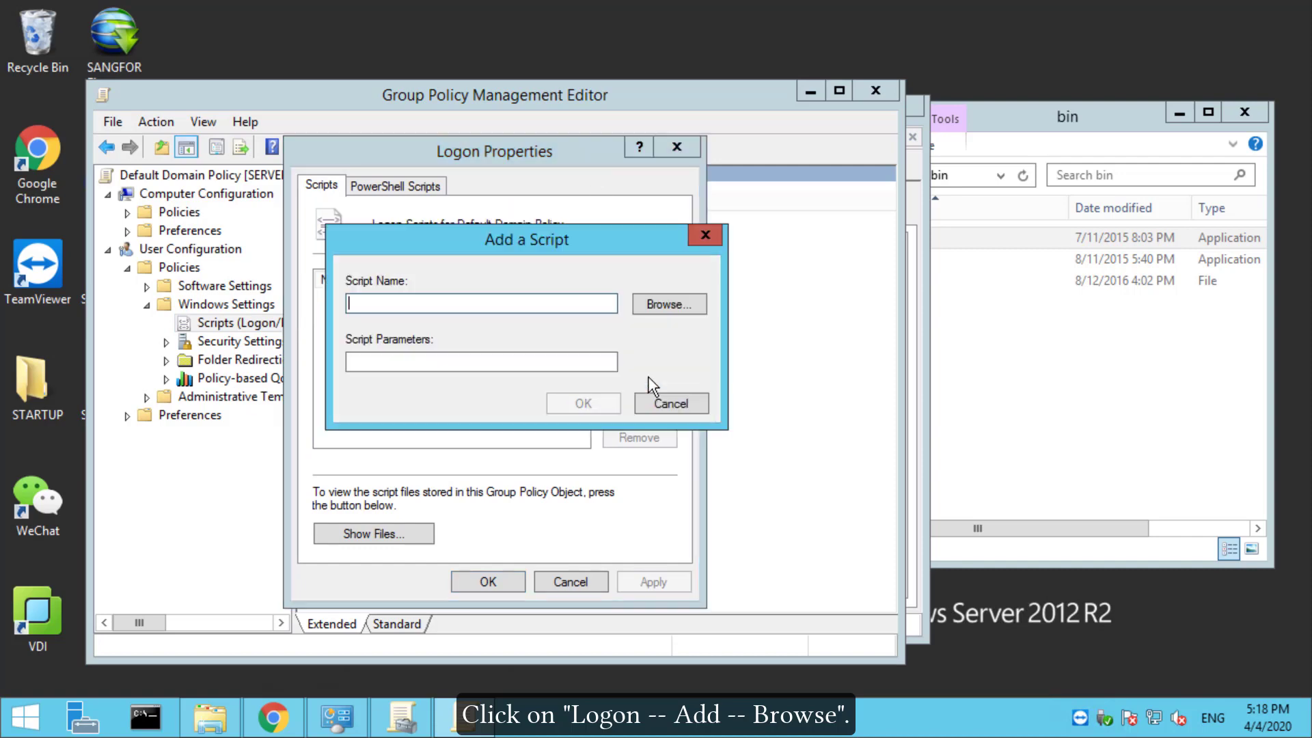
{"action": "left_click", "coordinate": [668, 304]}
{"action": "left_click_drag", "start_coordinate": [750, 184], "coordinate": [591, 149]}
{"action": "left_click_drag", "start_coordinate": [984, 117], "coordinate": [1281, 160]}
{"action": "left_click_drag", "start_coordinate": [1145, 304], "coordinate": [573, 353]}
{"action": "left_click", "coordinate": [694, 586]}
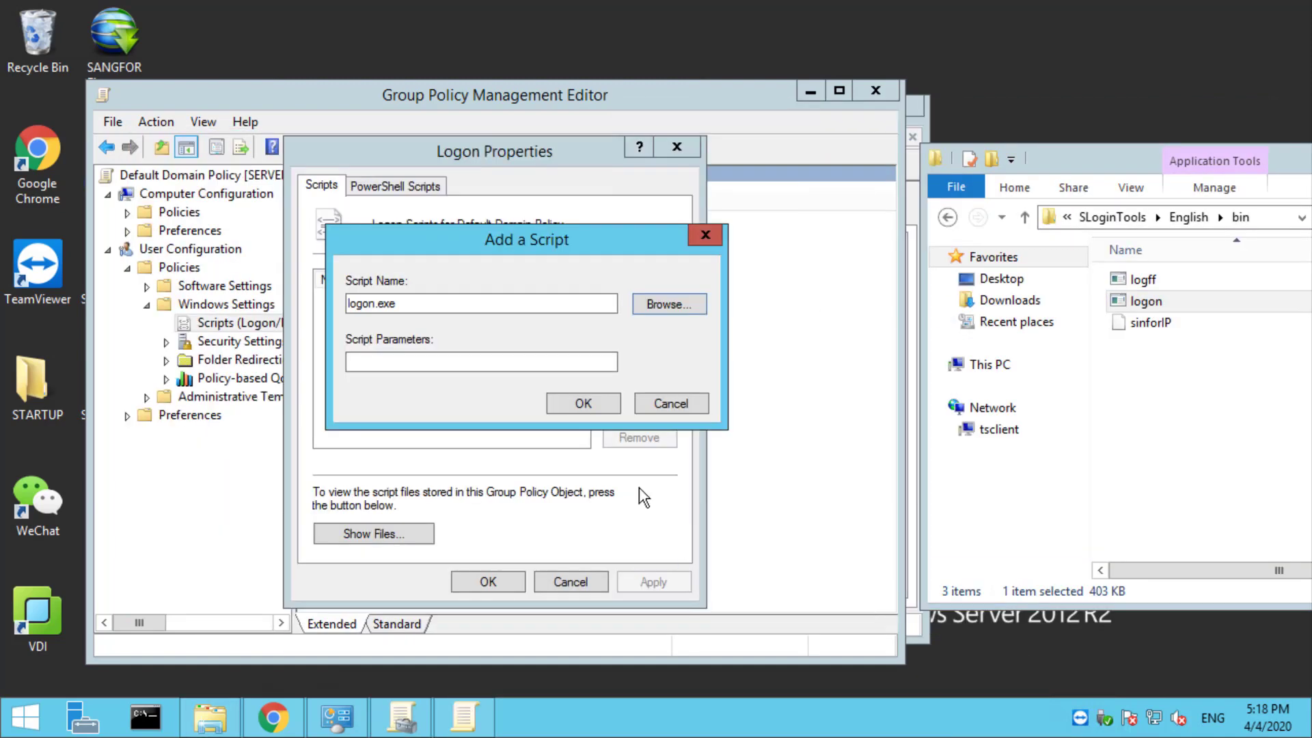
{"action": "left_click", "coordinate": [533, 359]}
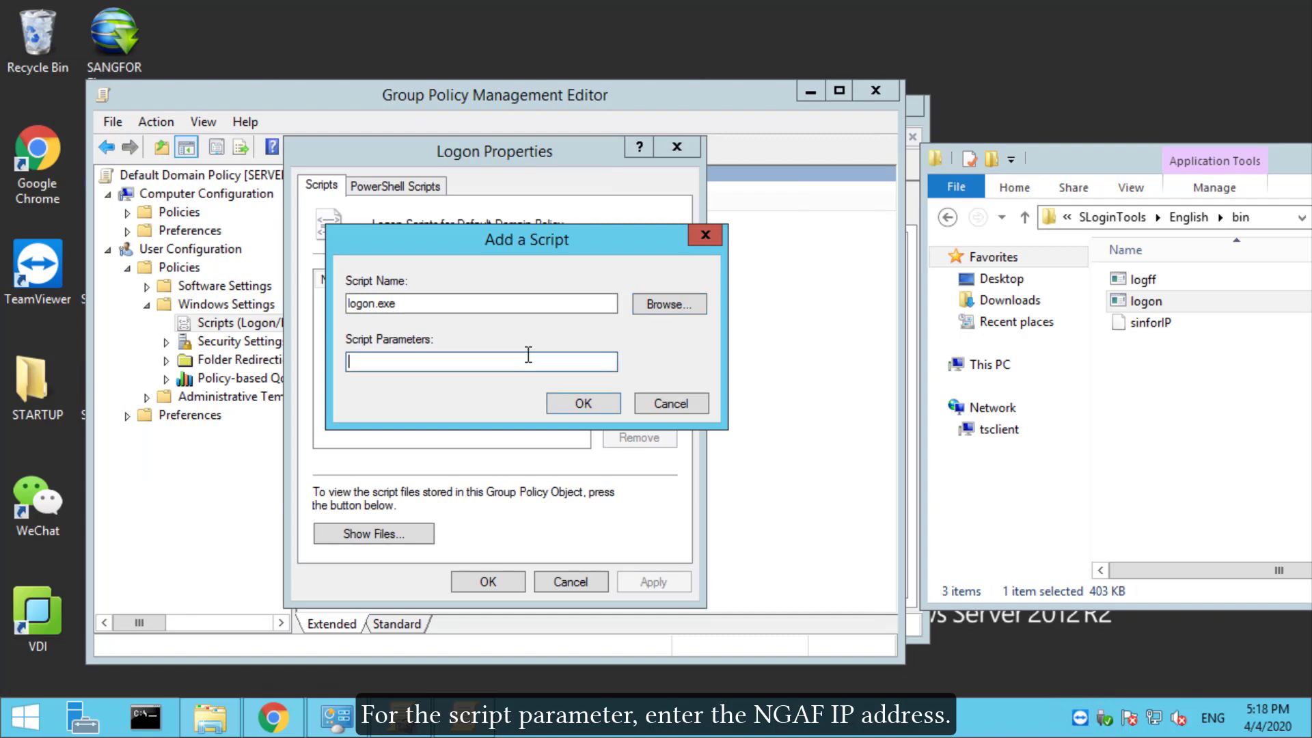
{"action": "type", "text": "10.123.123.1"}
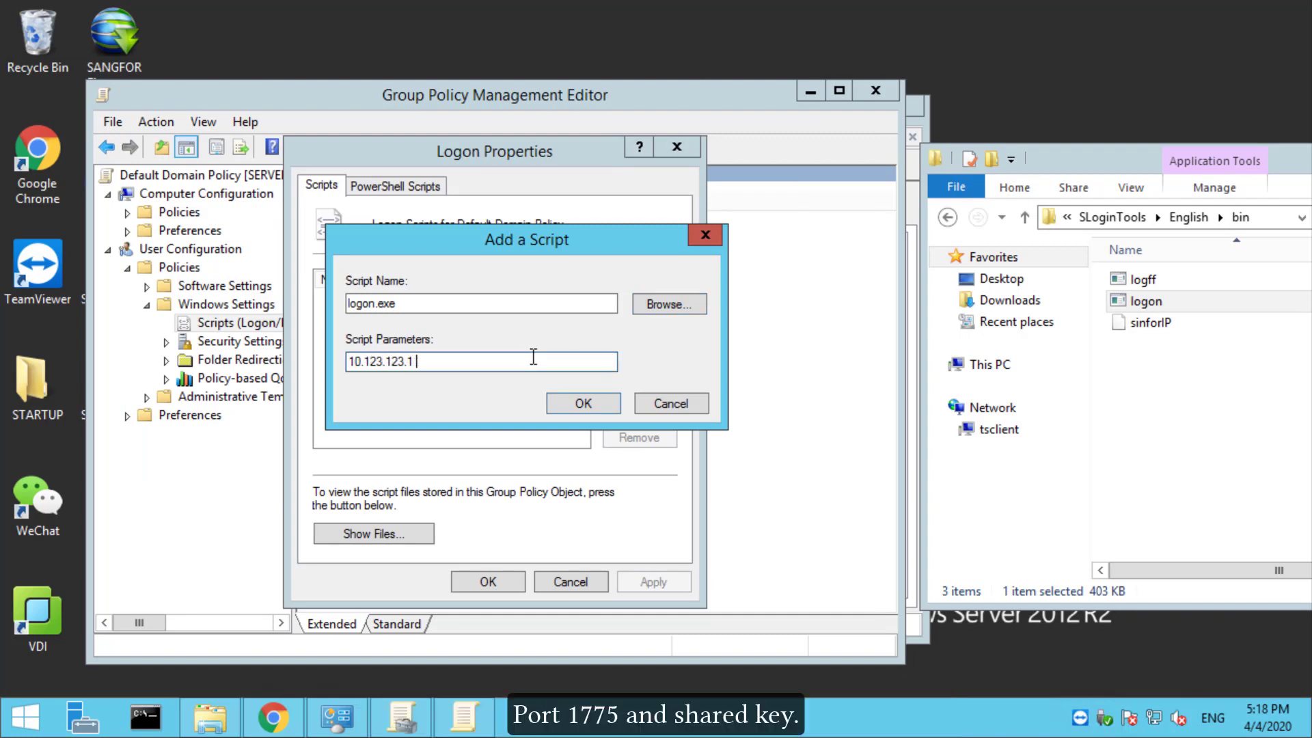
{"action": "type", "text": " 1775 123456"}
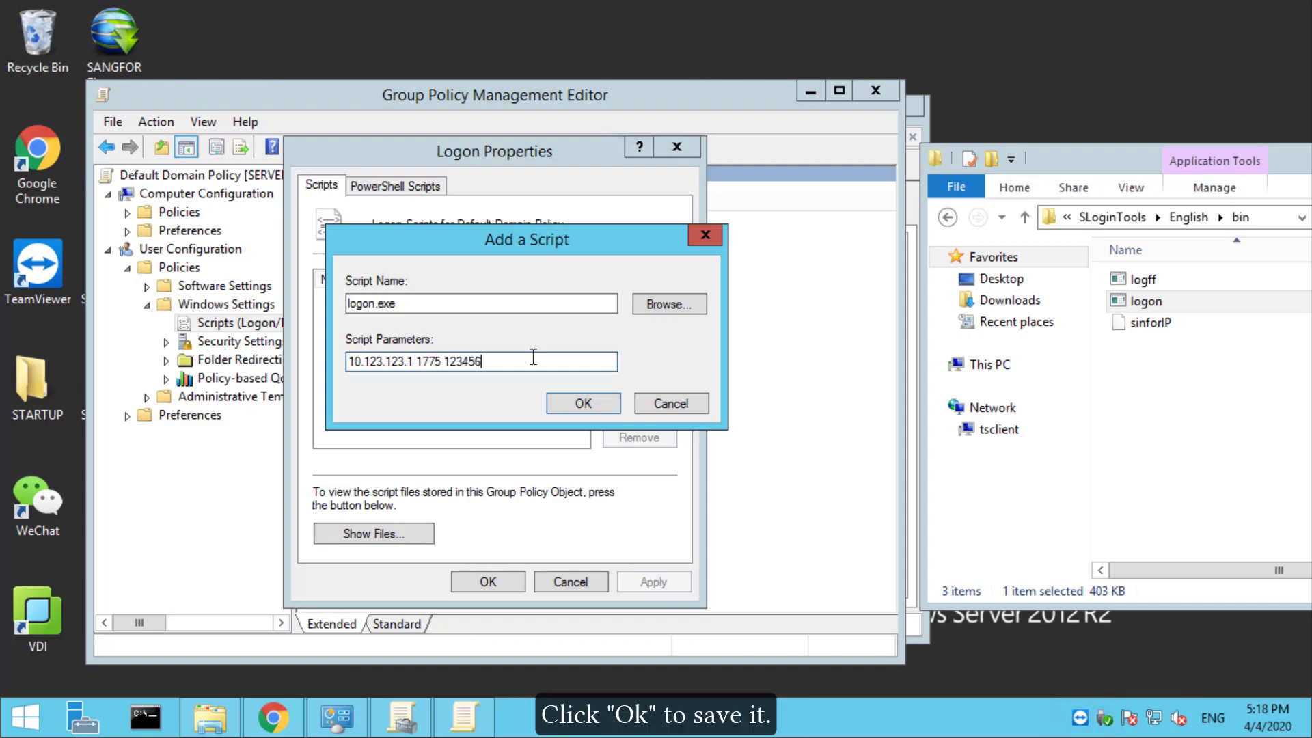
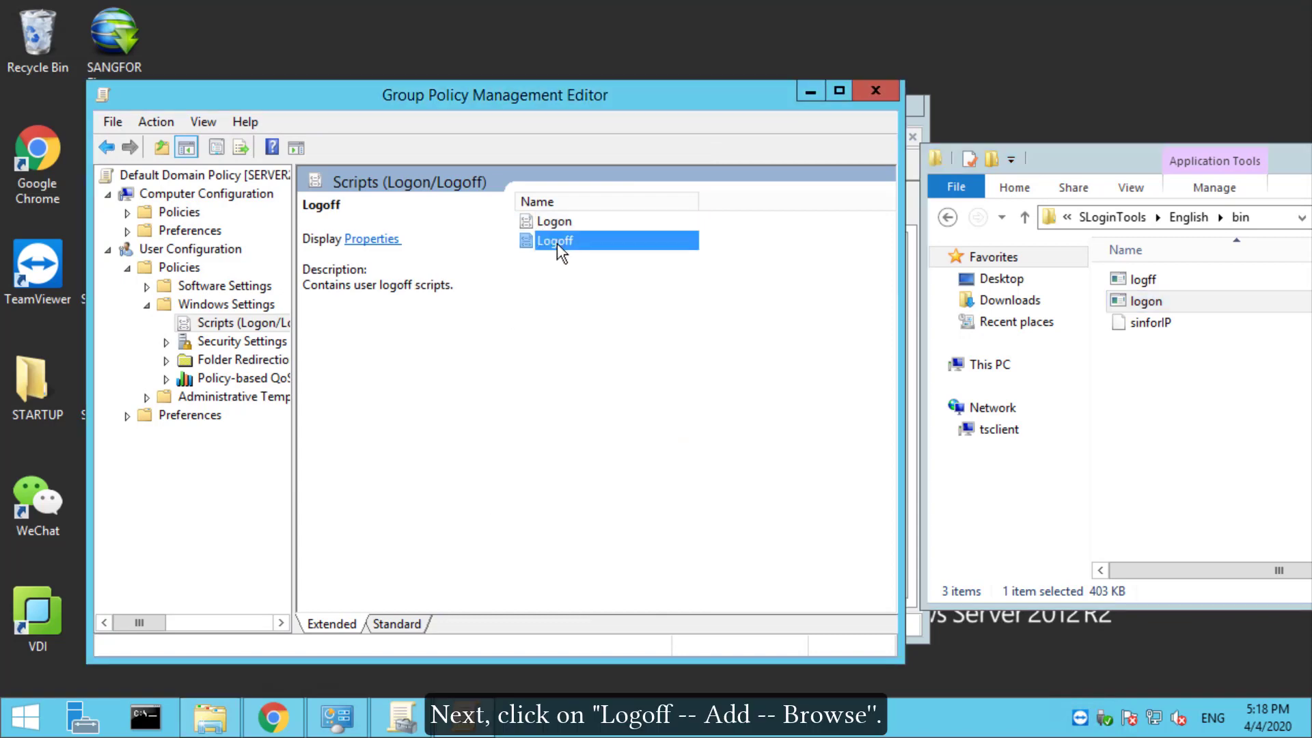
Step: Add logff.exe as the user logoff script with parameter 10.123.123.1, then enter gpupdate /force in Command Prompt
{"action": "double_click", "coordinate": [556, 243]}
{"action": "left_click", "coordinate": [640, 376]}
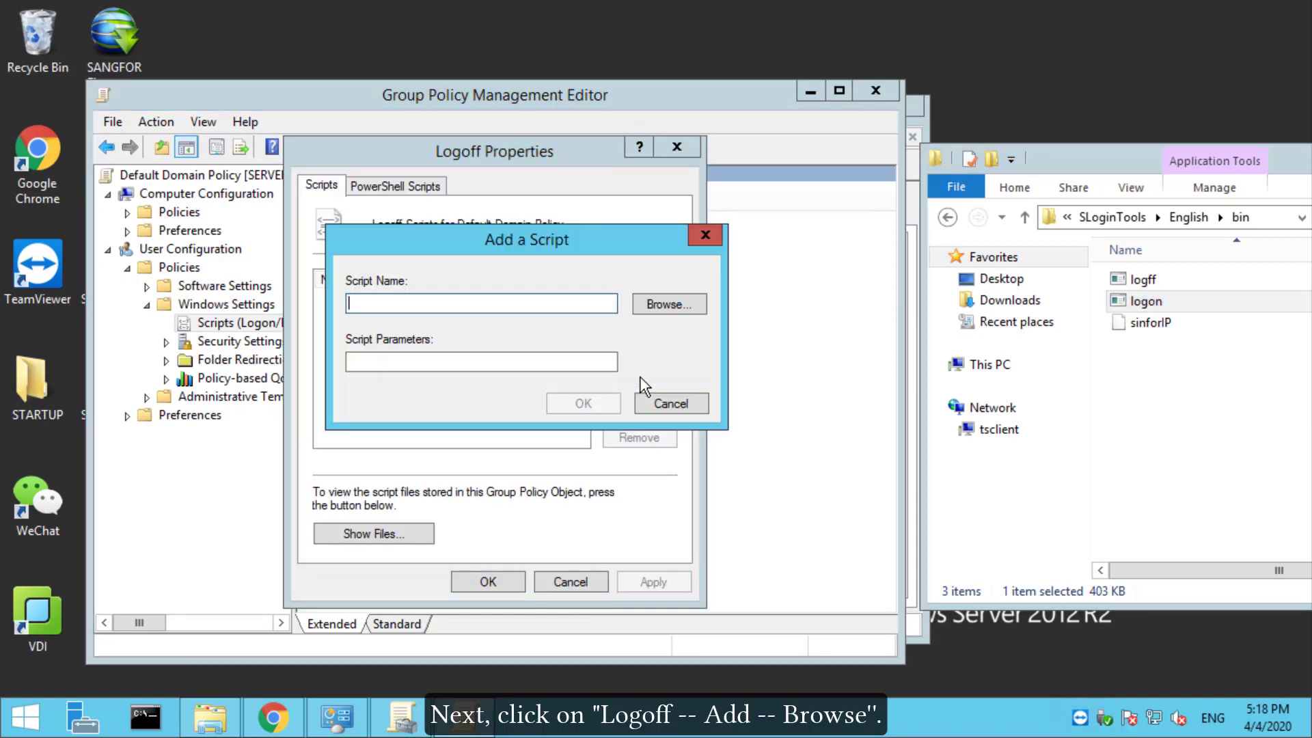
{"action": "left_click", "coordinate": [659, 304]}
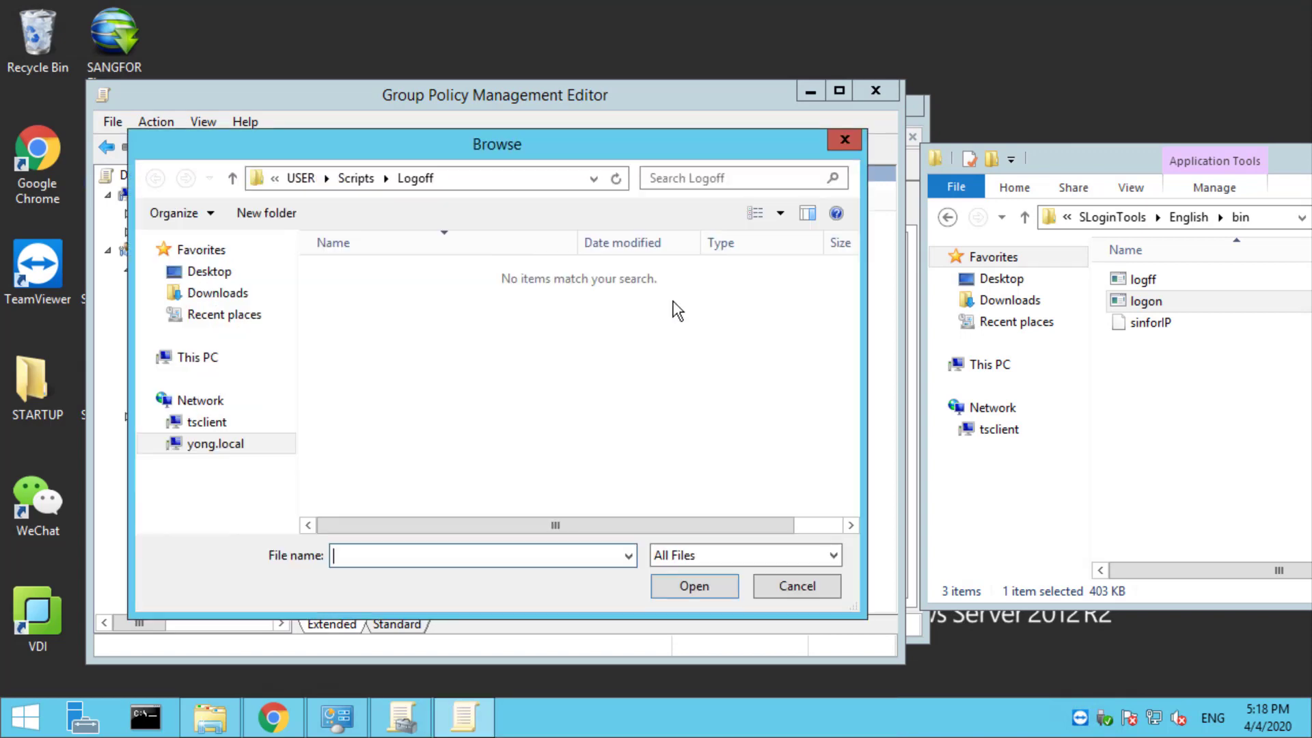
{"action": "left_click_drag", "start_coordinate": [1121, 280], "coordinate": [501, 362]}
{"action": "left_click", "coordinate": [657, 580]}
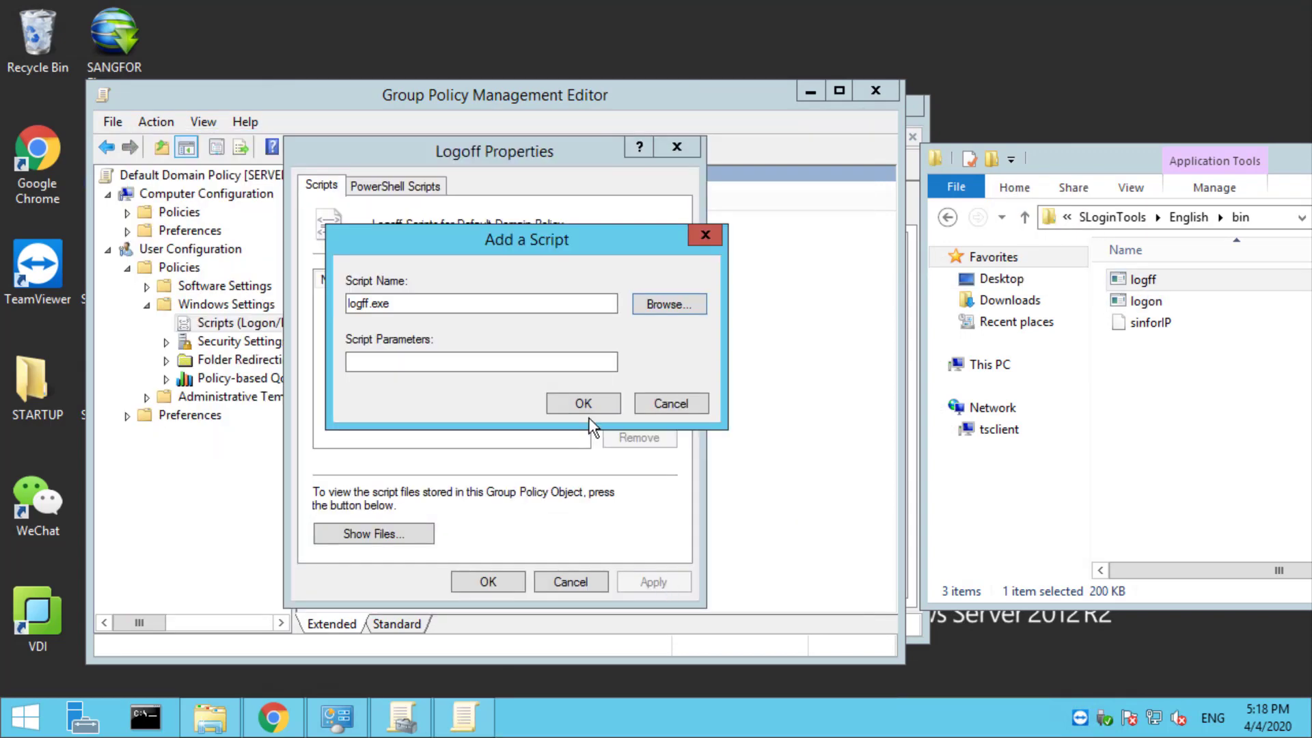
{"action": "left_click", "coordinate": [524, 362]}
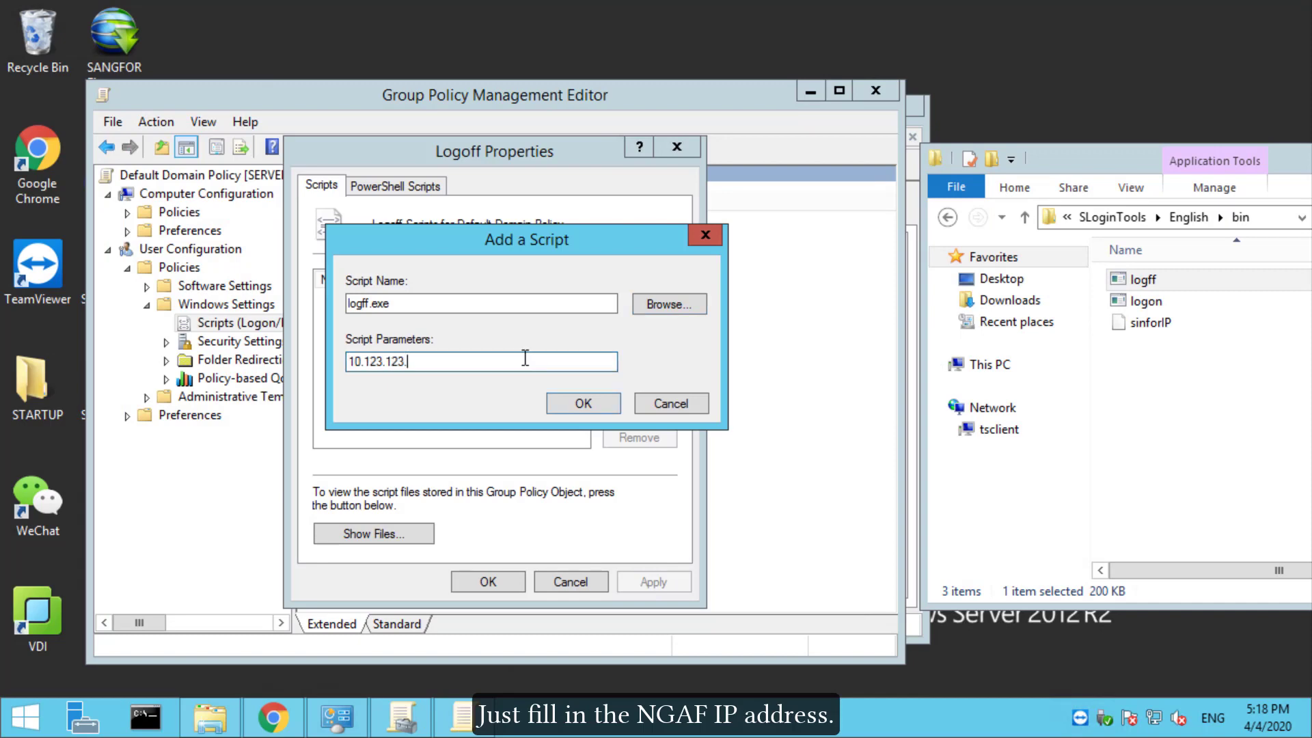
{"action": "type", "text": "10.123.123.1"}
{"action": "left_click", "coordinate": [584, 402]}
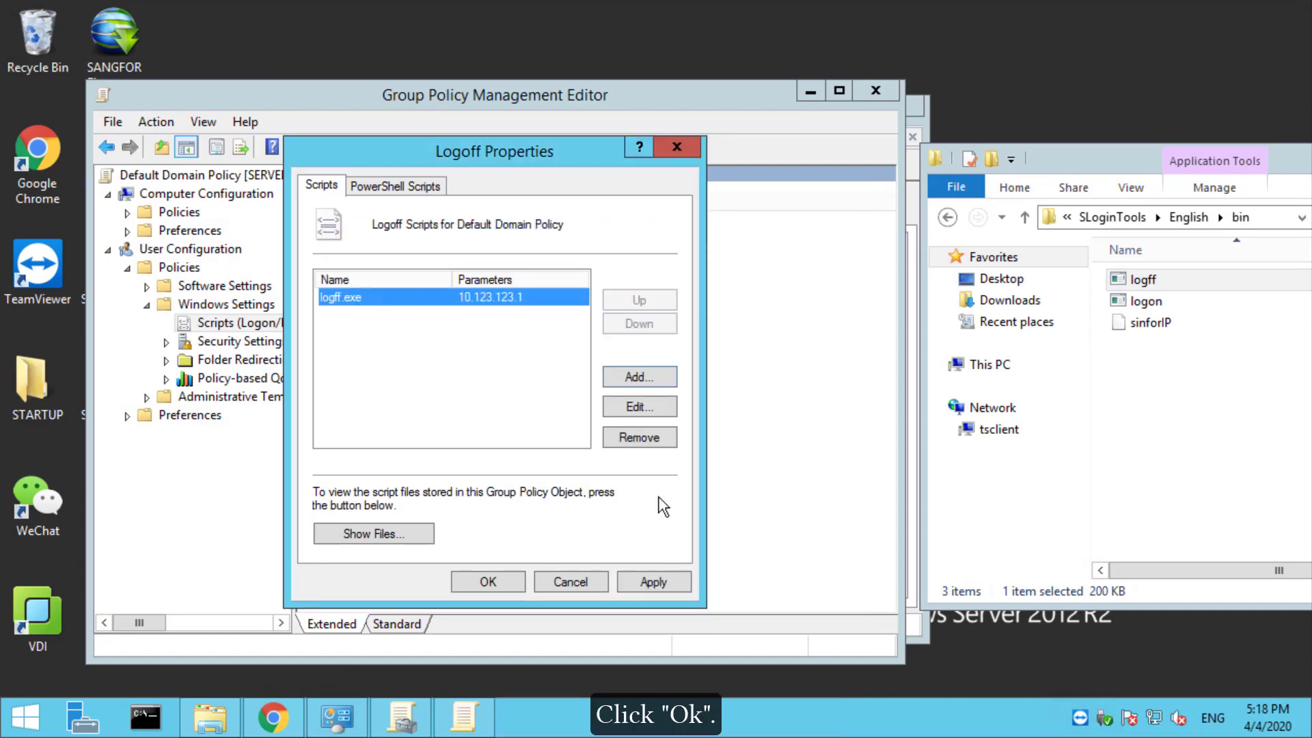
{"action": "left_click", "coordinate": [488, 581]}
{"action": "left_click", "coordinate": [145, 717]}
{"action": "type", "text": "gpupdate /force"}
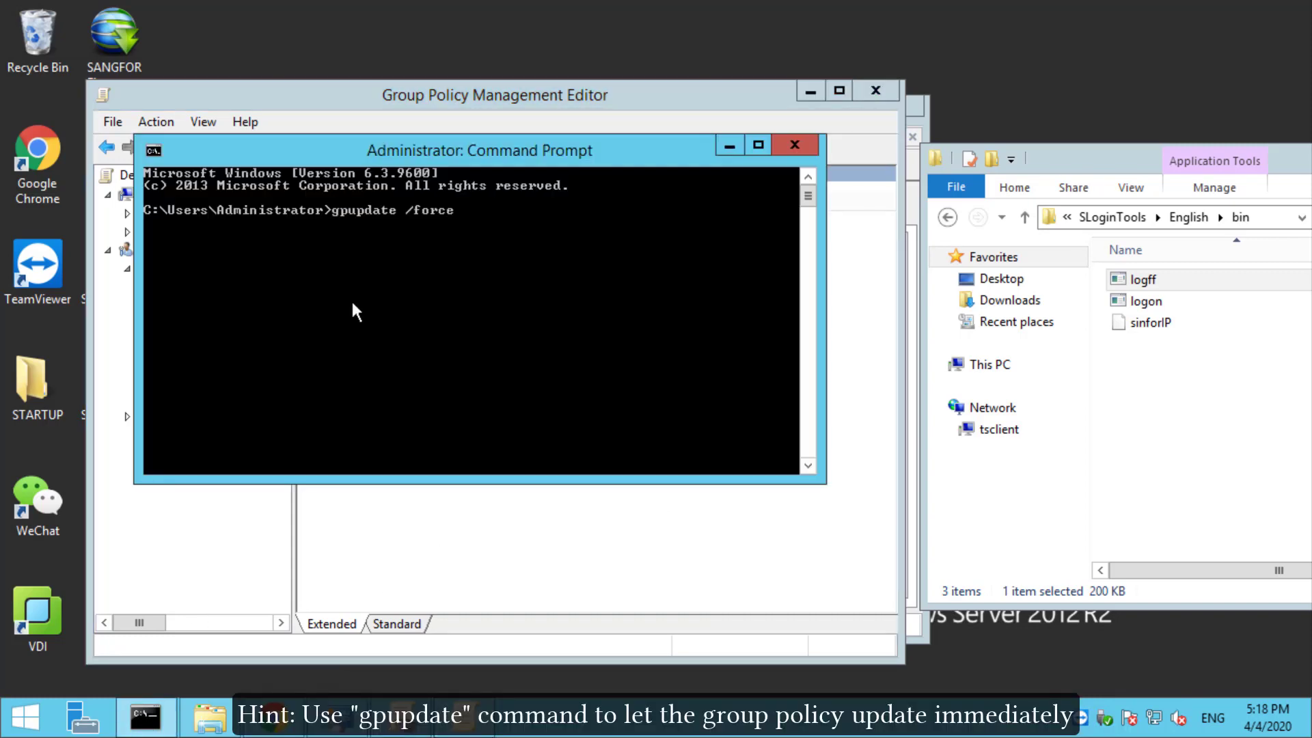
Step: Run gpupdate /force to apply the updated group policy immediately
{"action": "key", "text": "Return"}
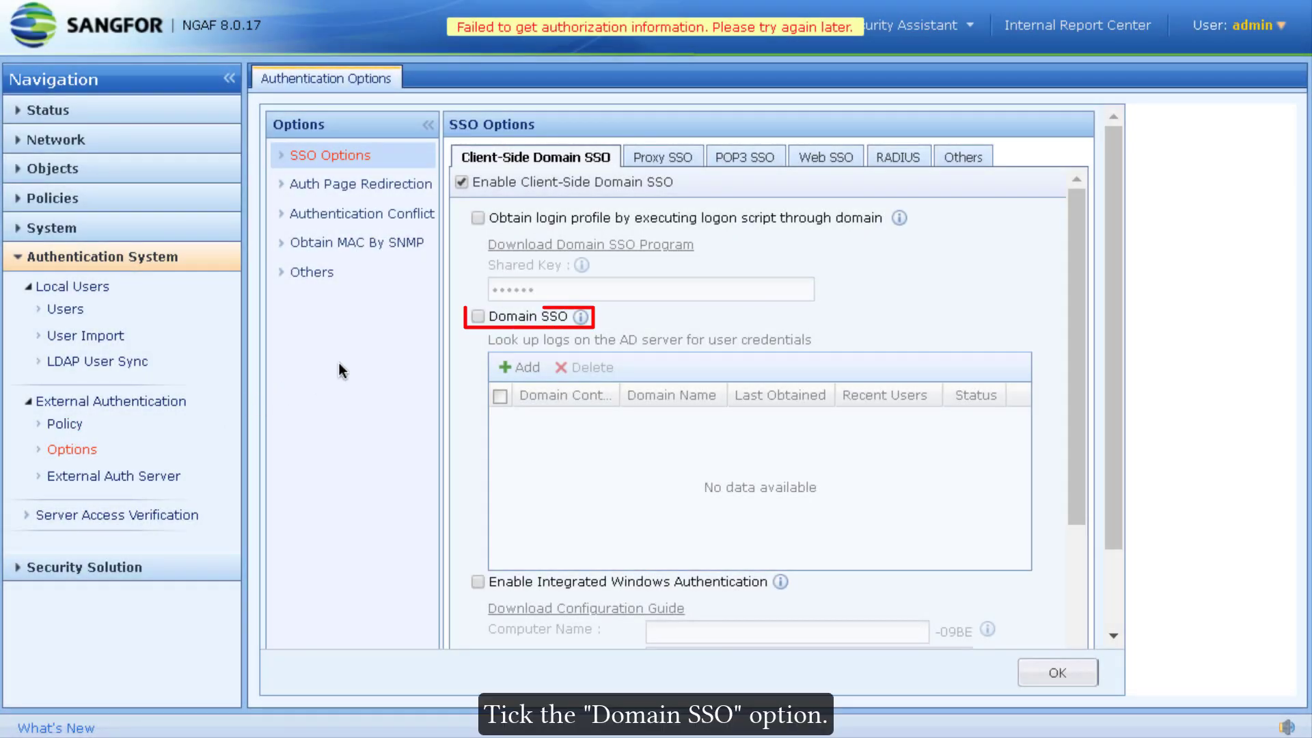
Step: Enable Domain SSO and add a controller with DNS server 10.123.123.11 and domain yong.local, resolved
{"action": "left_click", "coordinate": [478, 316]}
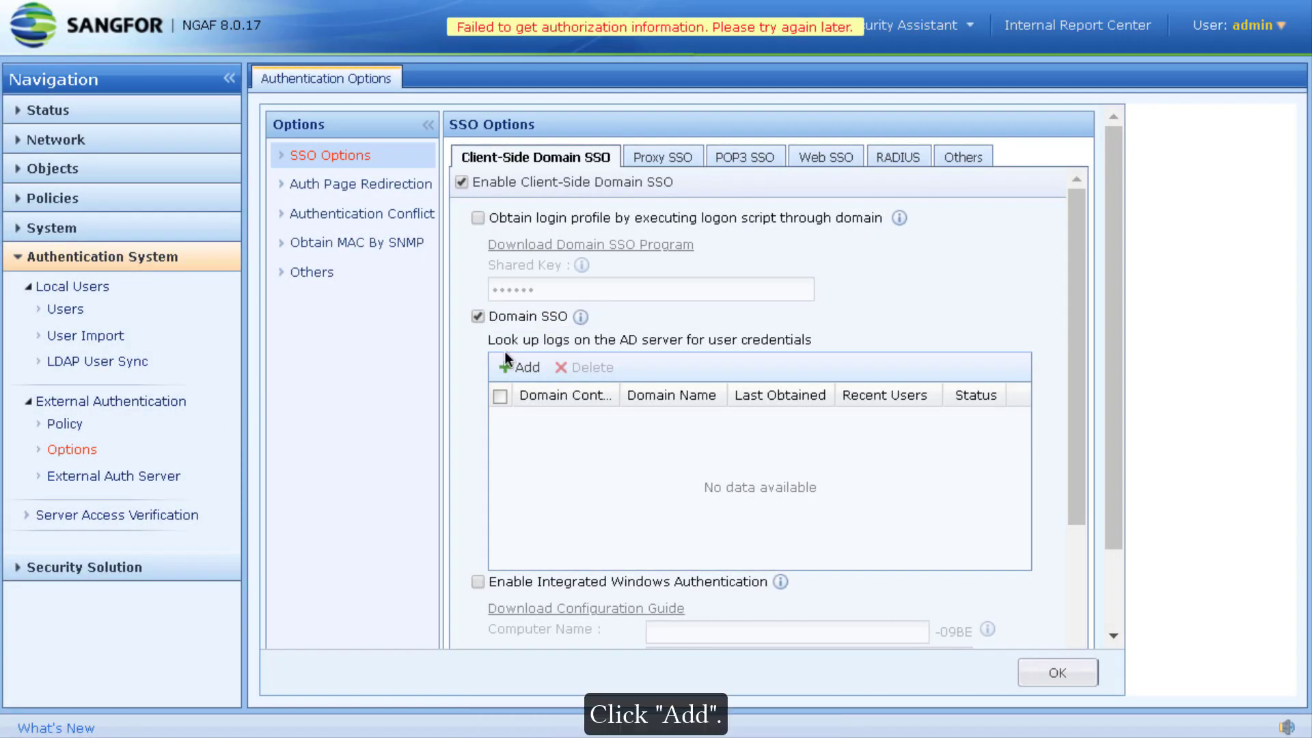
{"action": "left_click", "coordinate": [519, 366]}
{"action": "left_click", "coordinate": [601, 292]}
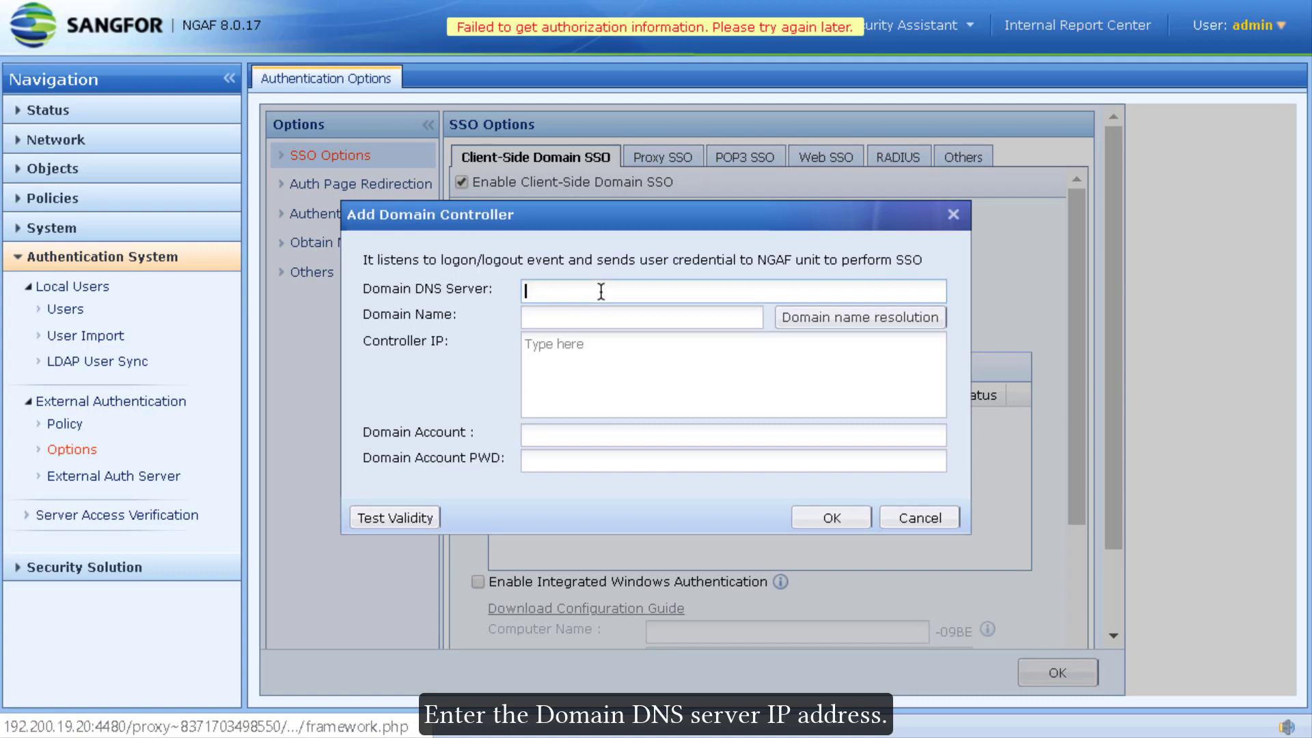
{"action": "type", "text": "10.123.123.11"}
{"action": "key", "text": "Tab"}
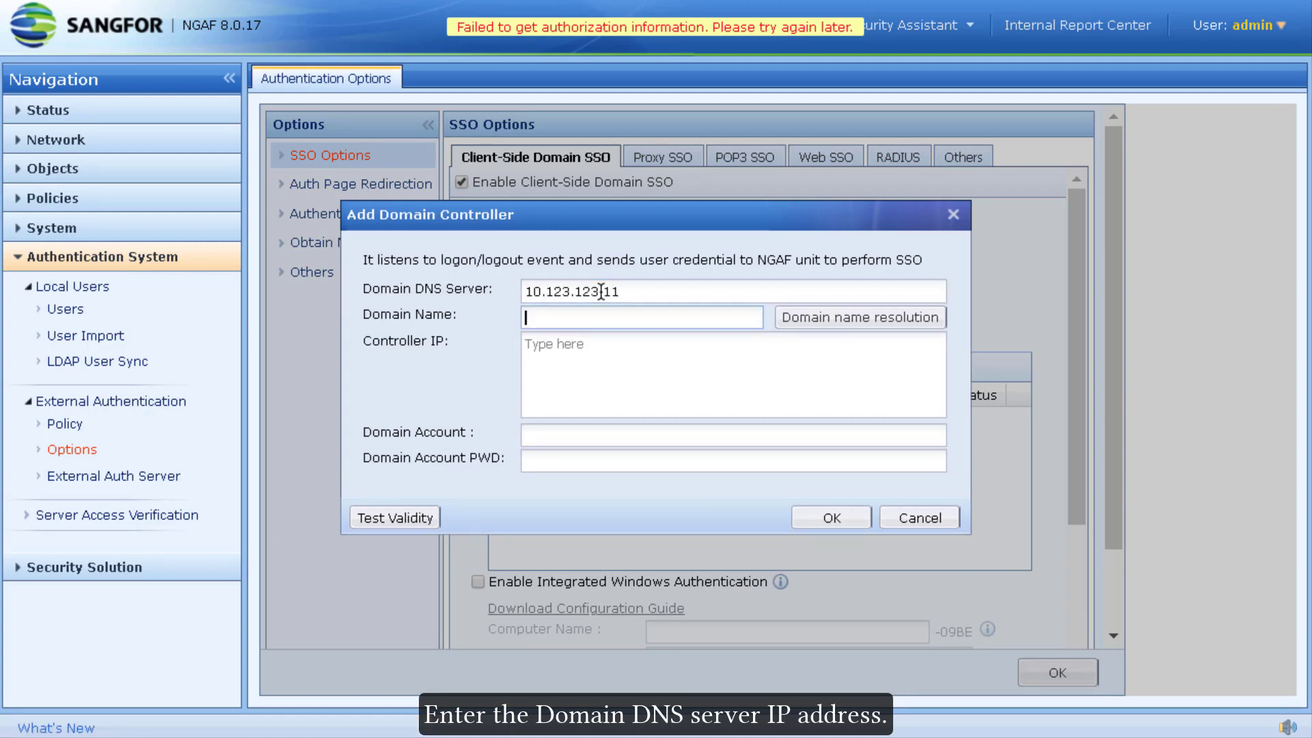
{"action": "type", "text": "yong.local"}
{"action": "left_click", "coordinate": [848, 325]}
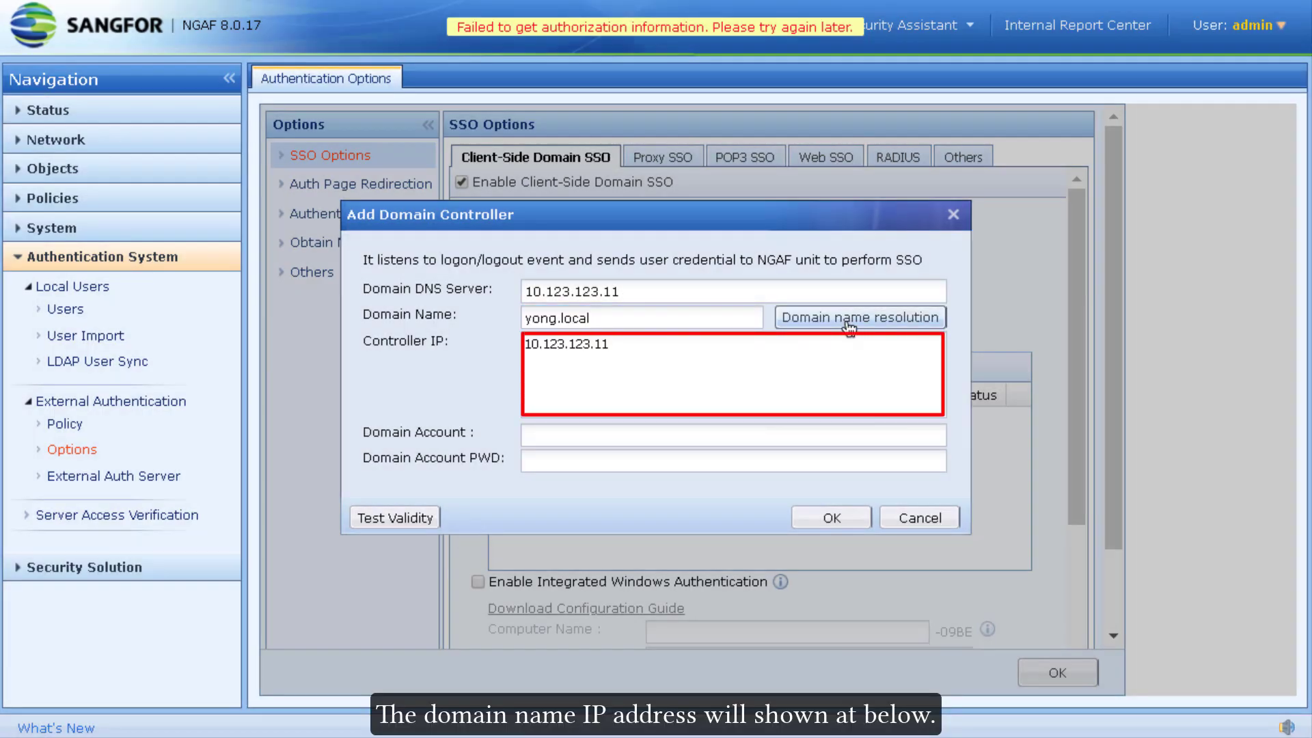
Step: Enter the domain account password, pass the validity test, and save the controller and SSO options
{"action": "left_click", "coordinate": [640, 437]}
{"action": "key", "text": "Tab"}
{"action": "type", "text": "•••••••••••"}
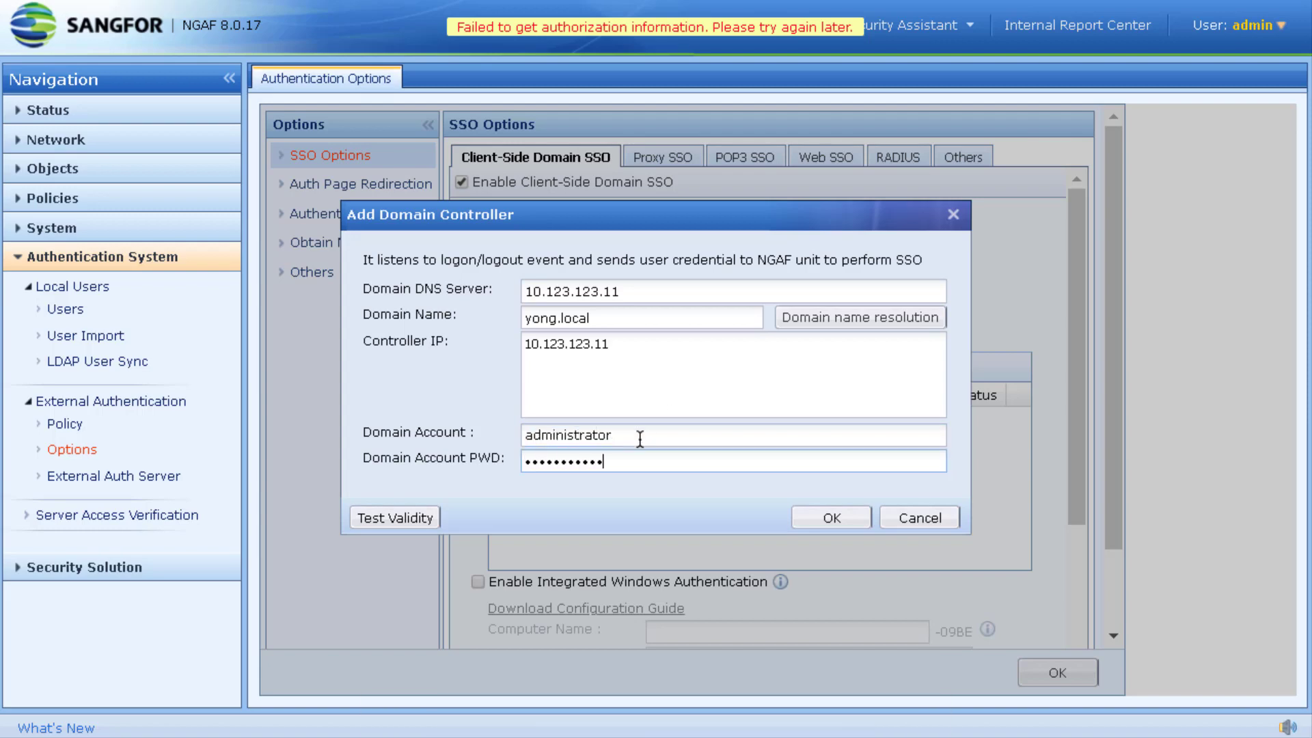
{"action": "left_click", "coordinate": [403, 518]}
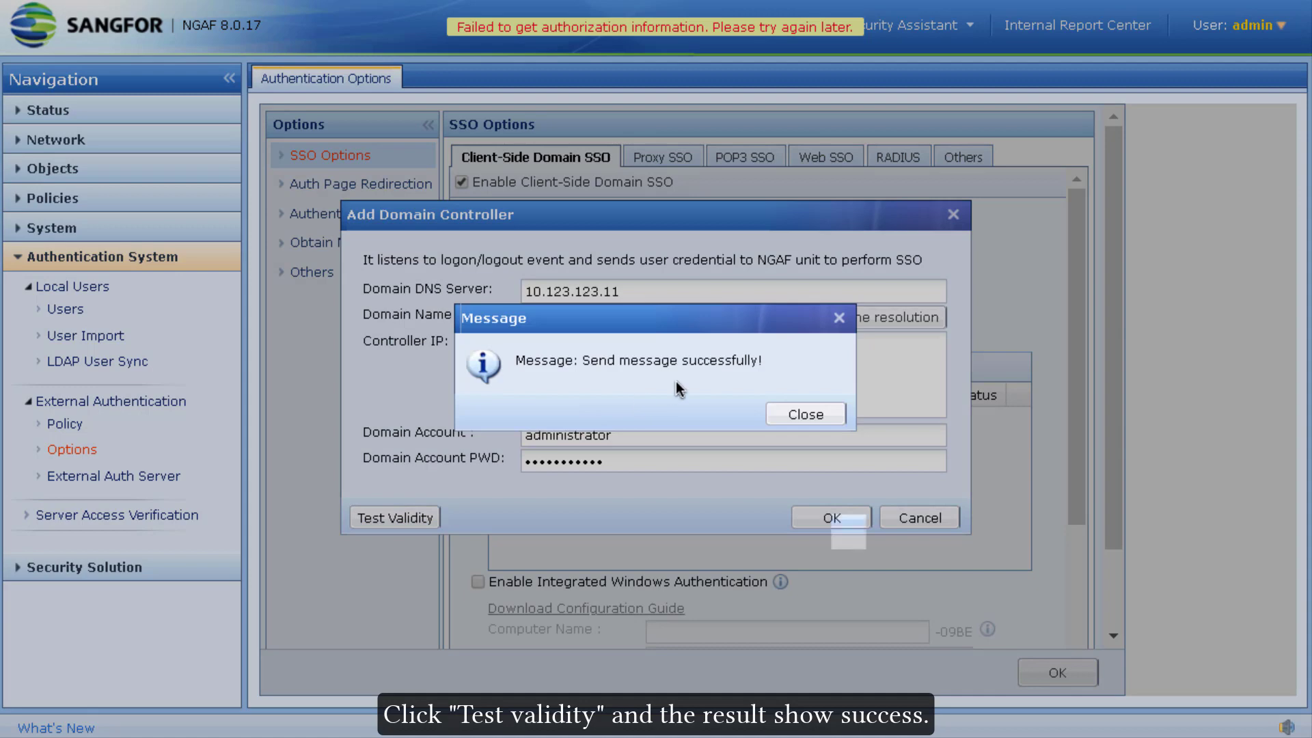
{"action": "left_click", "coordinate": [810, 414]}
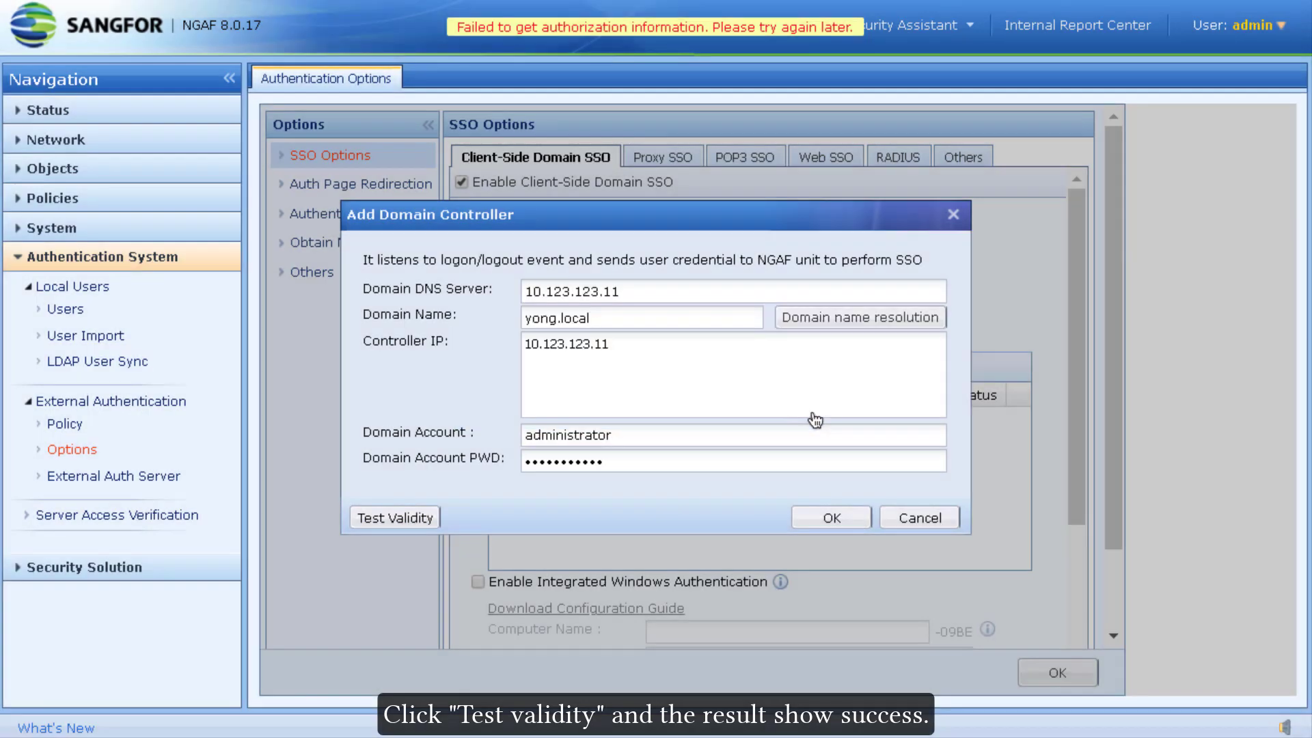
{"action": "left_click", "coordinate": [832, 517]}
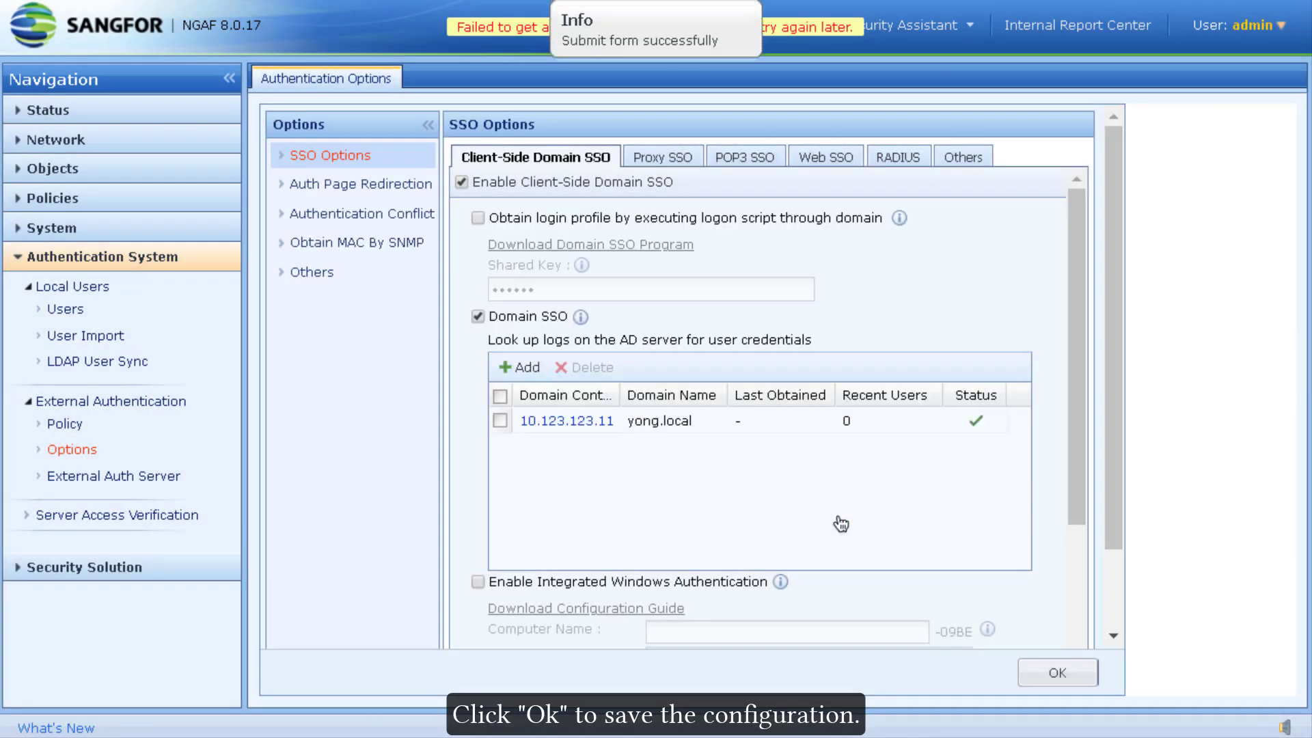
{"action": "left_click", "coordinate": [1057, 672]}
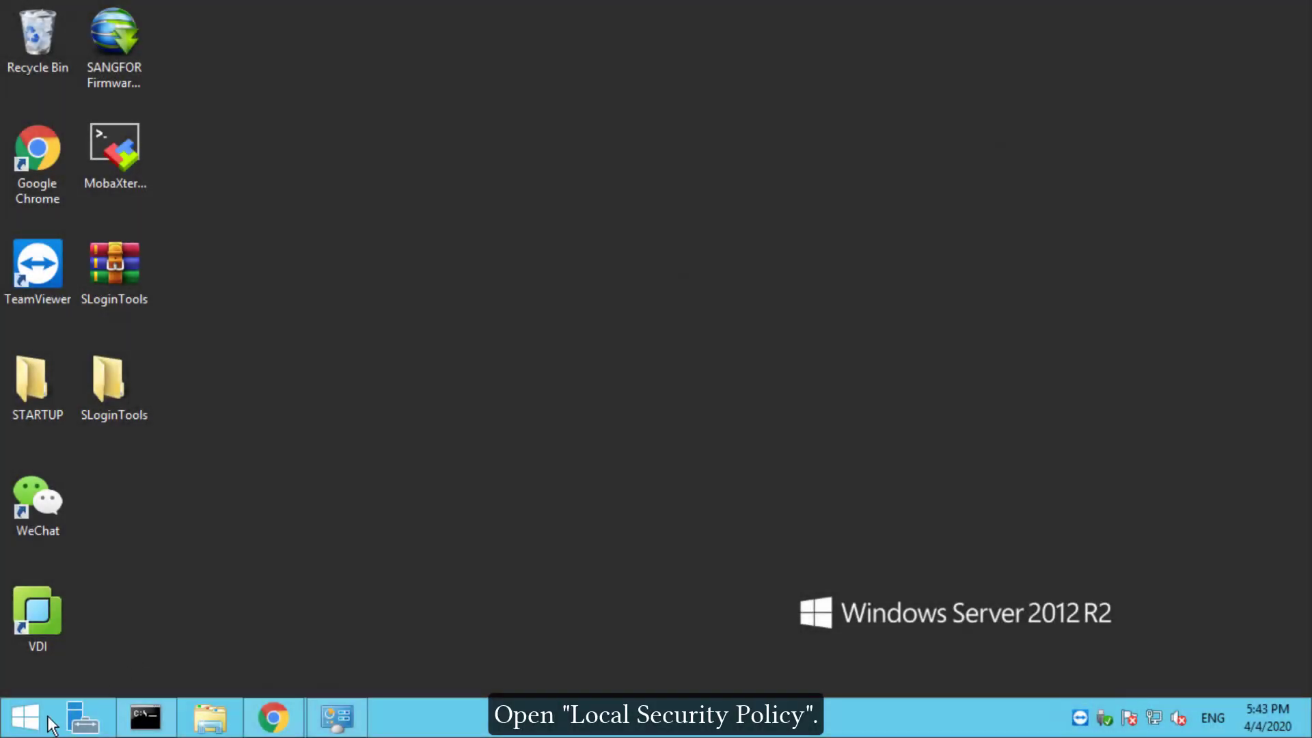
Step: In Local Security Policy's Audit Policy, enable Success auditing for account logon events
{"action": "left_click", "coordinate": [49, 722]}
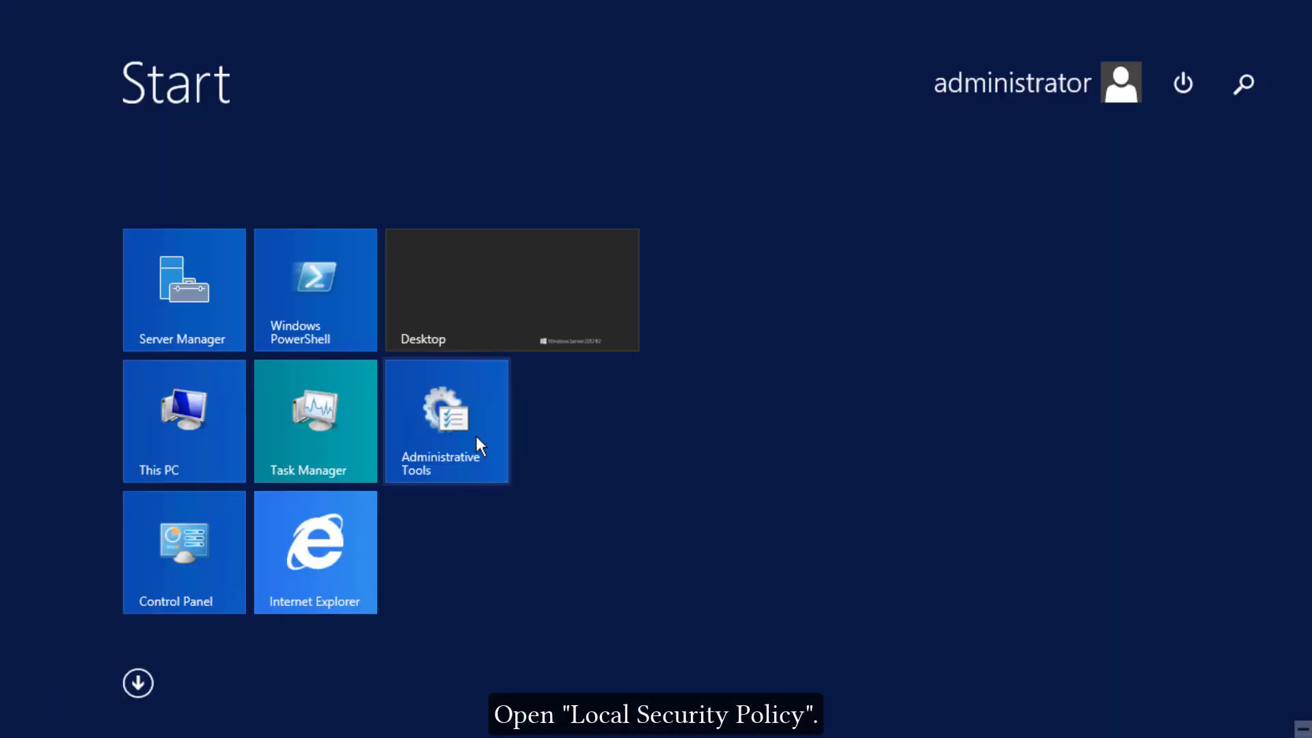
{"action": "type", "text": "local Security Policy"}
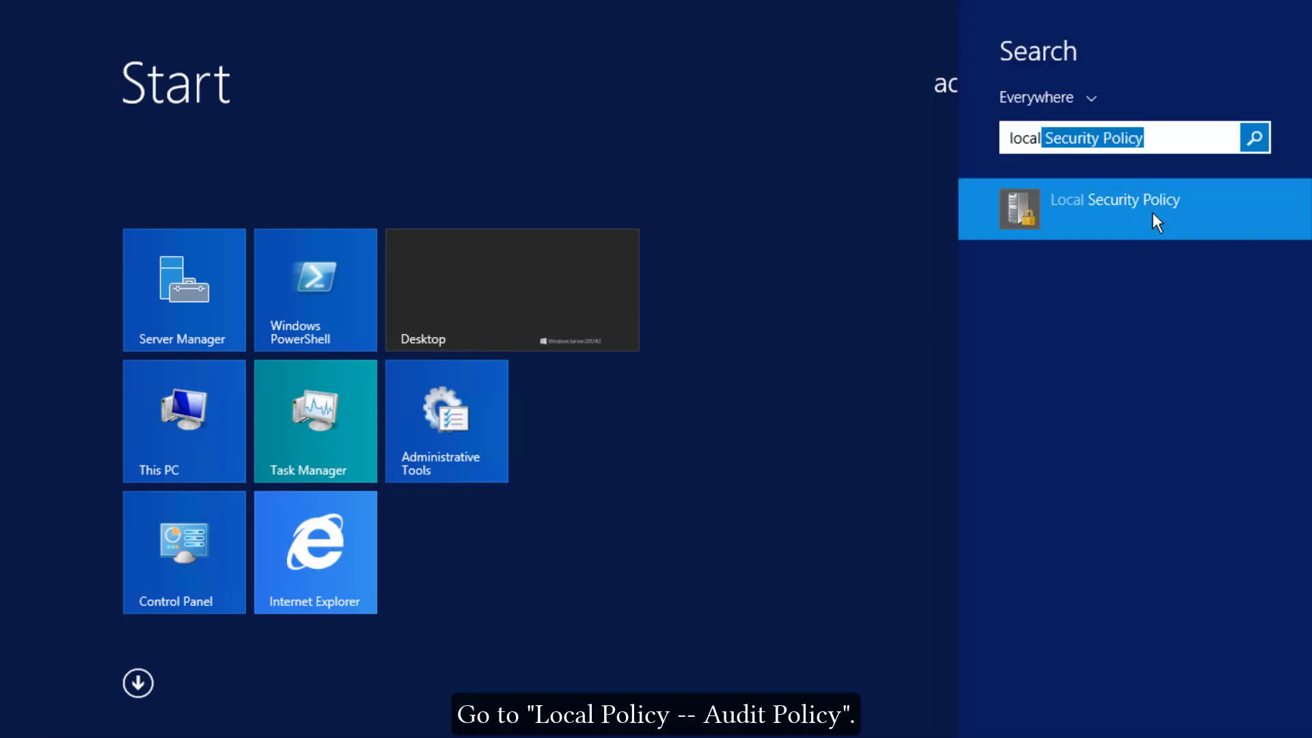
{"action": "left_click", "coordinate": [1152, 213]}
{"action": "double_click", "coordinate": [322, 137]}
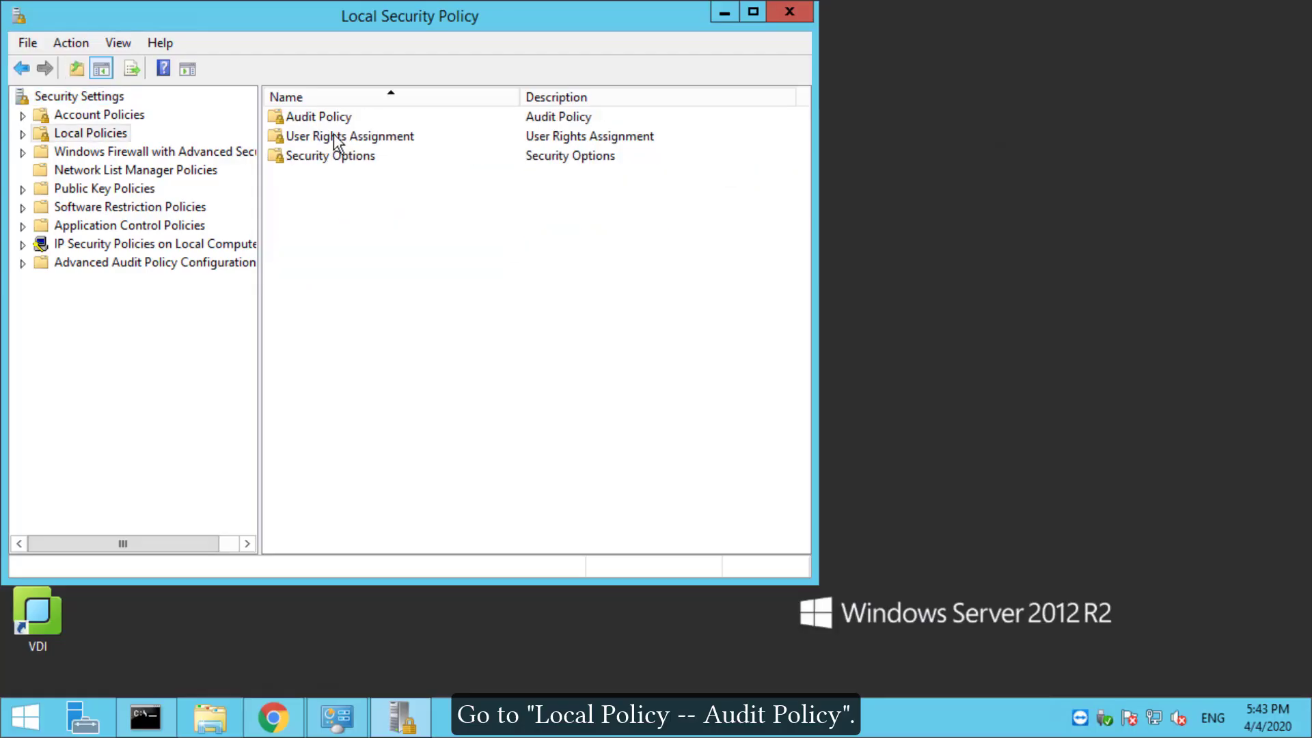
{"action": "double_click", "coordinate": [333, 117]}
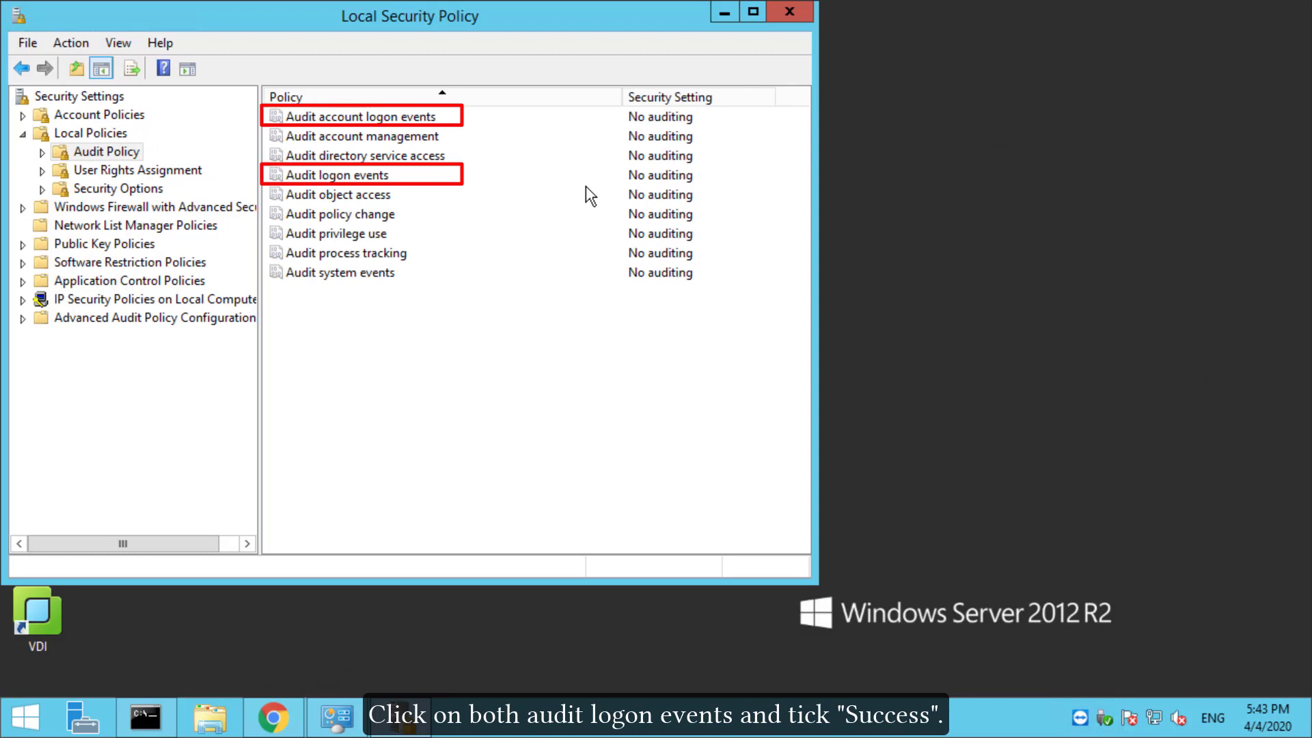
{"action": "double_click", "coordinate": [403, 118]}
{"action": "left_click", "coordinate": [247, 214]}
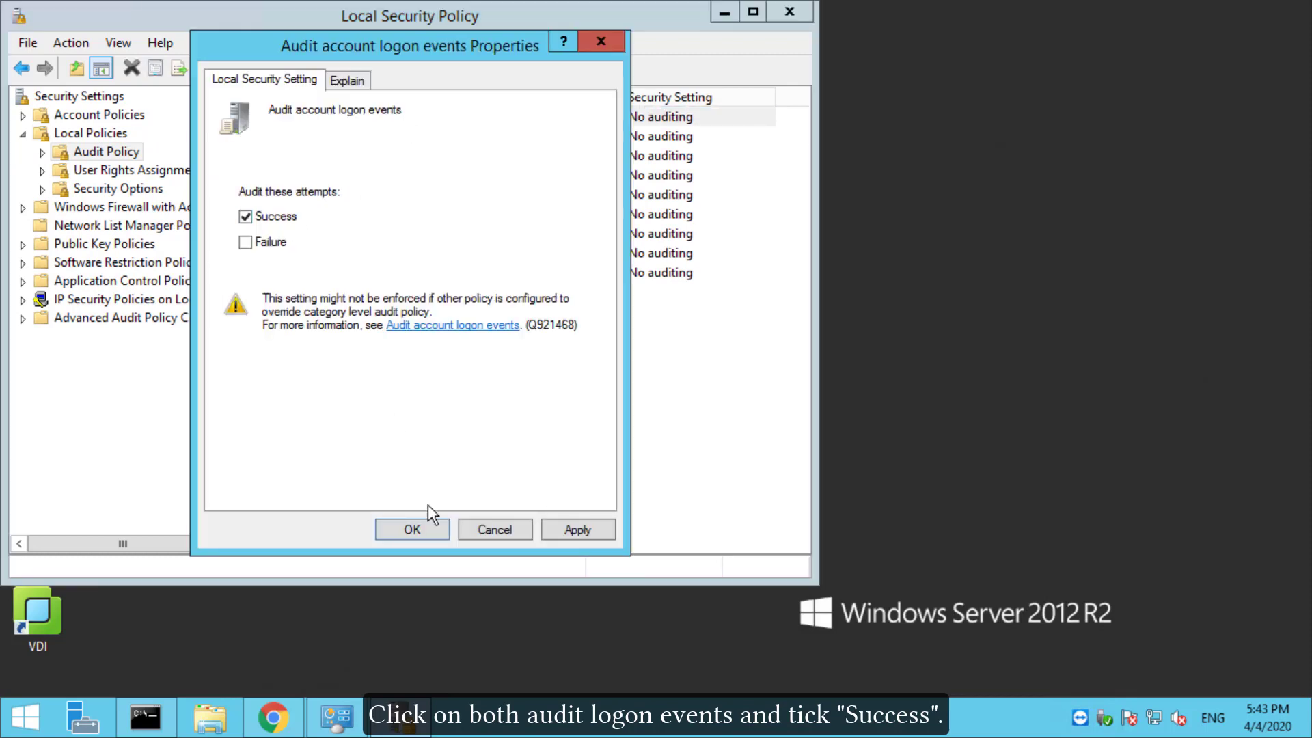
{"action": "left_click", "coordinate": [416, 526]}
Step: Enable Success auditing for the logon events policy
{"action": "left_click", "coordinate": [356, 176]}
{"action": "double_click", "coordinate": [356, 176]}
{"action": "left_click", "coordinate": [246, 214]}
{"action": "left_click", "coordinate": [413, 530]}
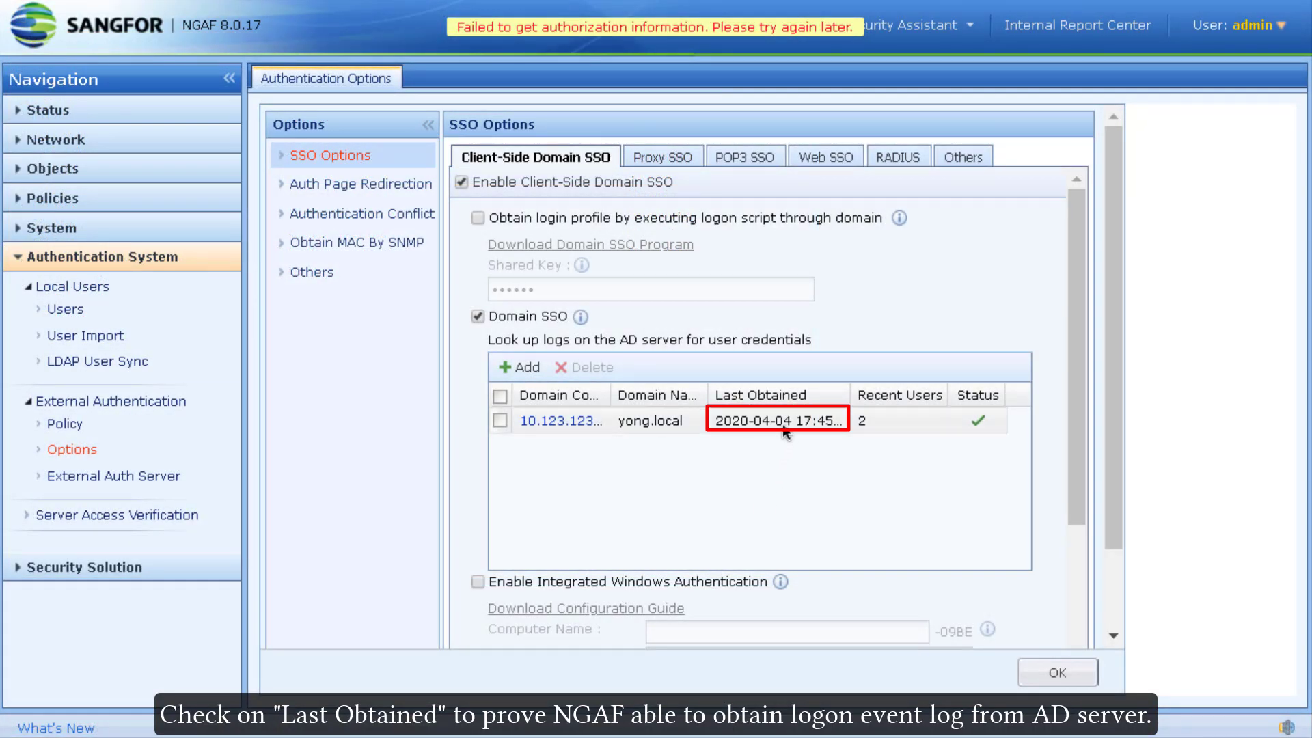
{"action": "left_click", "coordinate": [886, 421]}
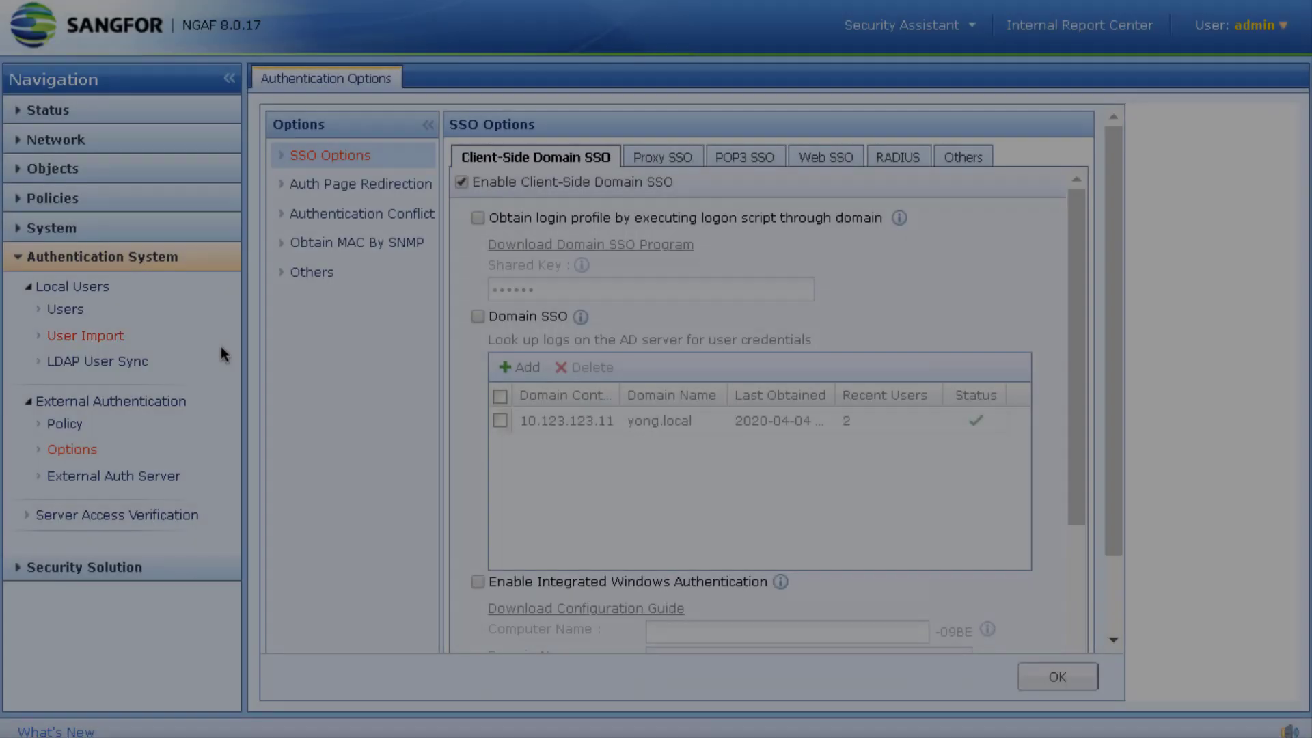
Step: Enable Integrated Windows Authentication with computer name sangfor, domain yong.local and DNS server 10.123.123.11
{"action": "scroll", "coordinate": [576, 405], "scroll_direction": "down", "scroll_amount": 5}
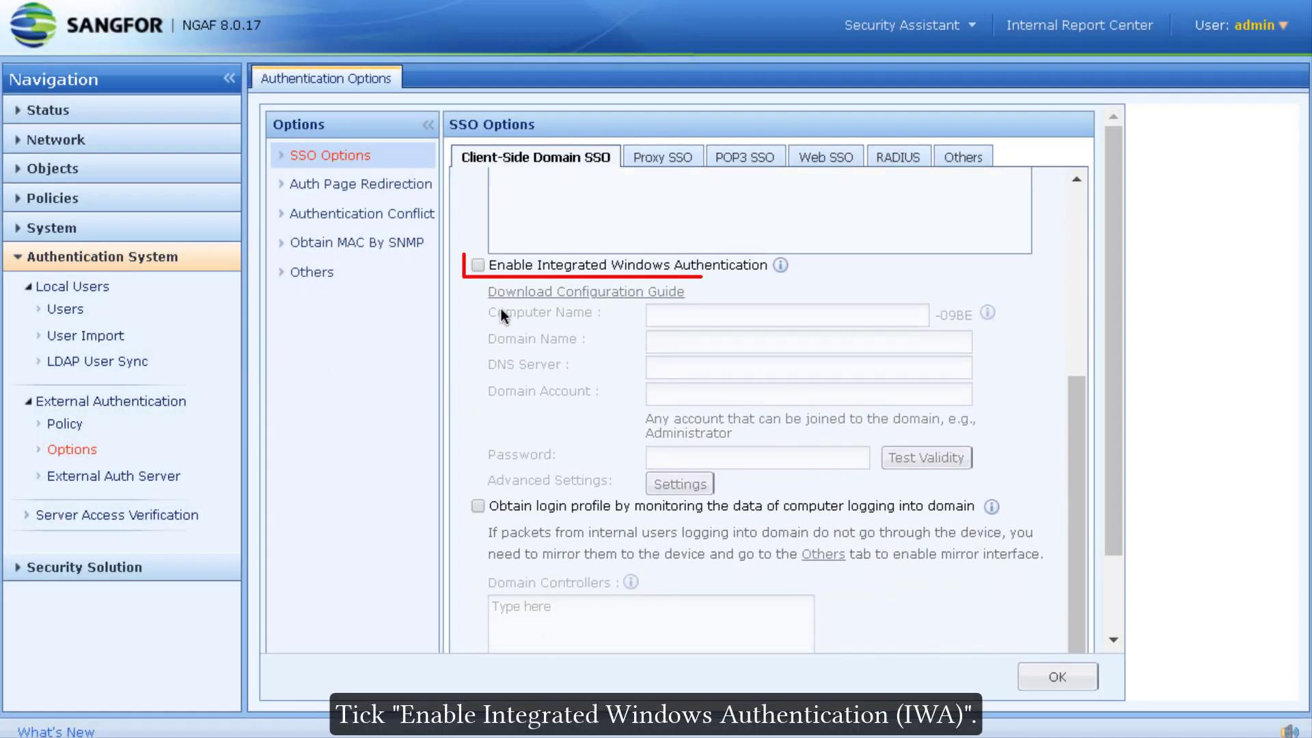
{"action": "left_click", "coordinate": [477, 265]}
{"action": "left_click", "coordinate": [711, 315]}
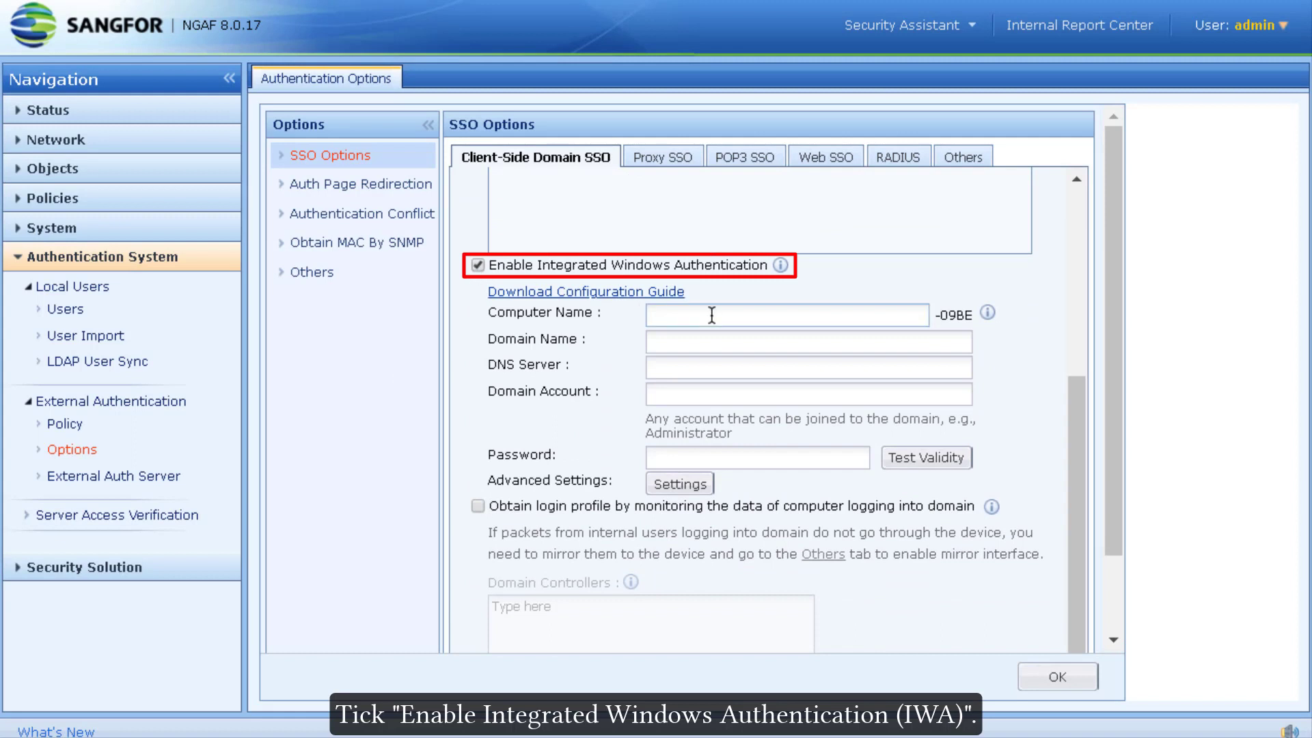
{"action": "type", "text": "sang"}
{"action": "key", "text": "Tab"}
{"action": "type", "text": "yong.loc"}
{"action": "key", "text": "Tab"}
{"action": "type", "text": "10.12"}
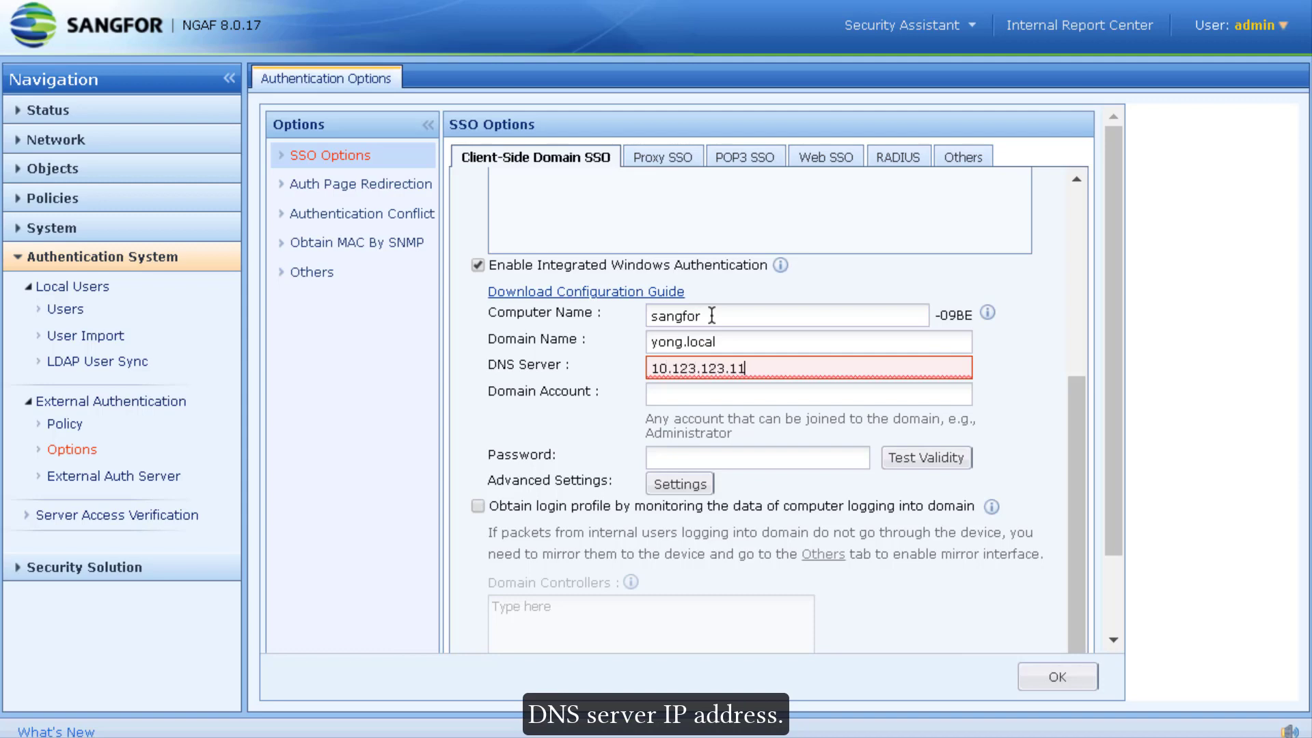
{"action": "key", "text": "Tab"}
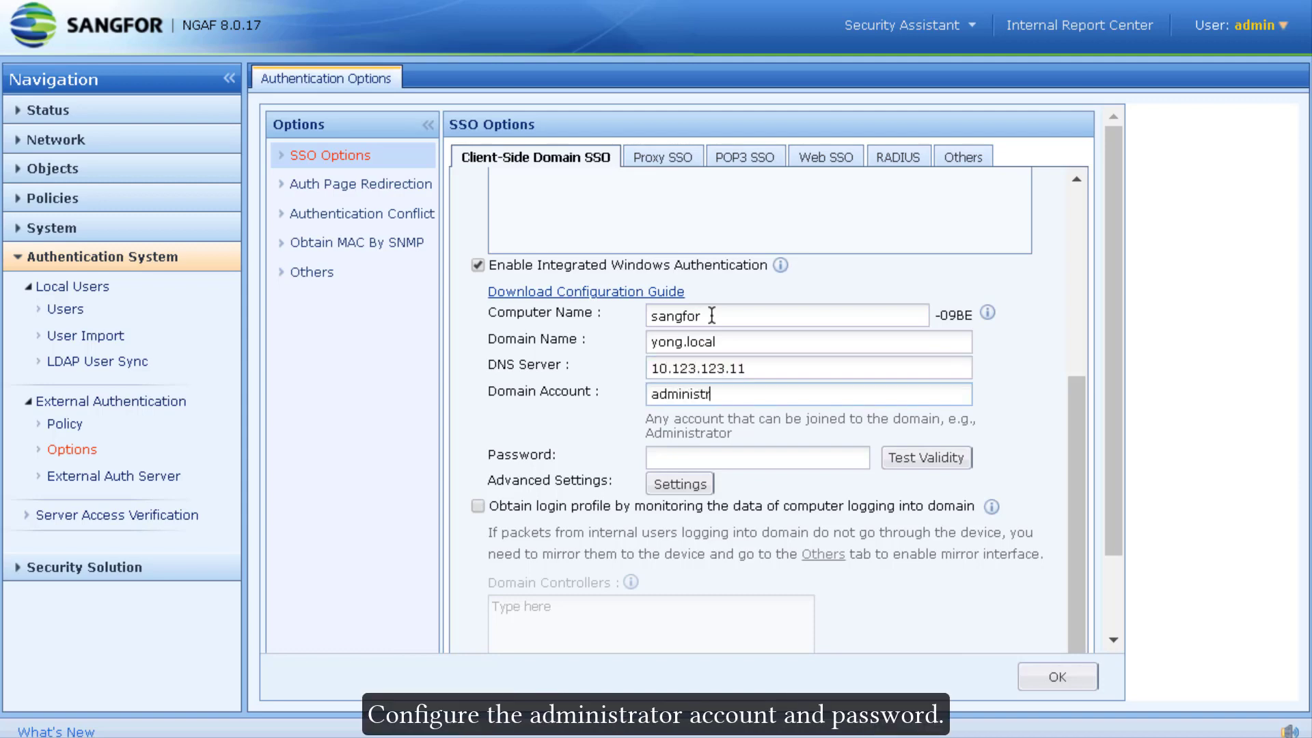
Step: Enter the administrator account password, pass the validity test, and save the Integrated Windows Authentication settings
{"action": "type", "text": "•••••"}
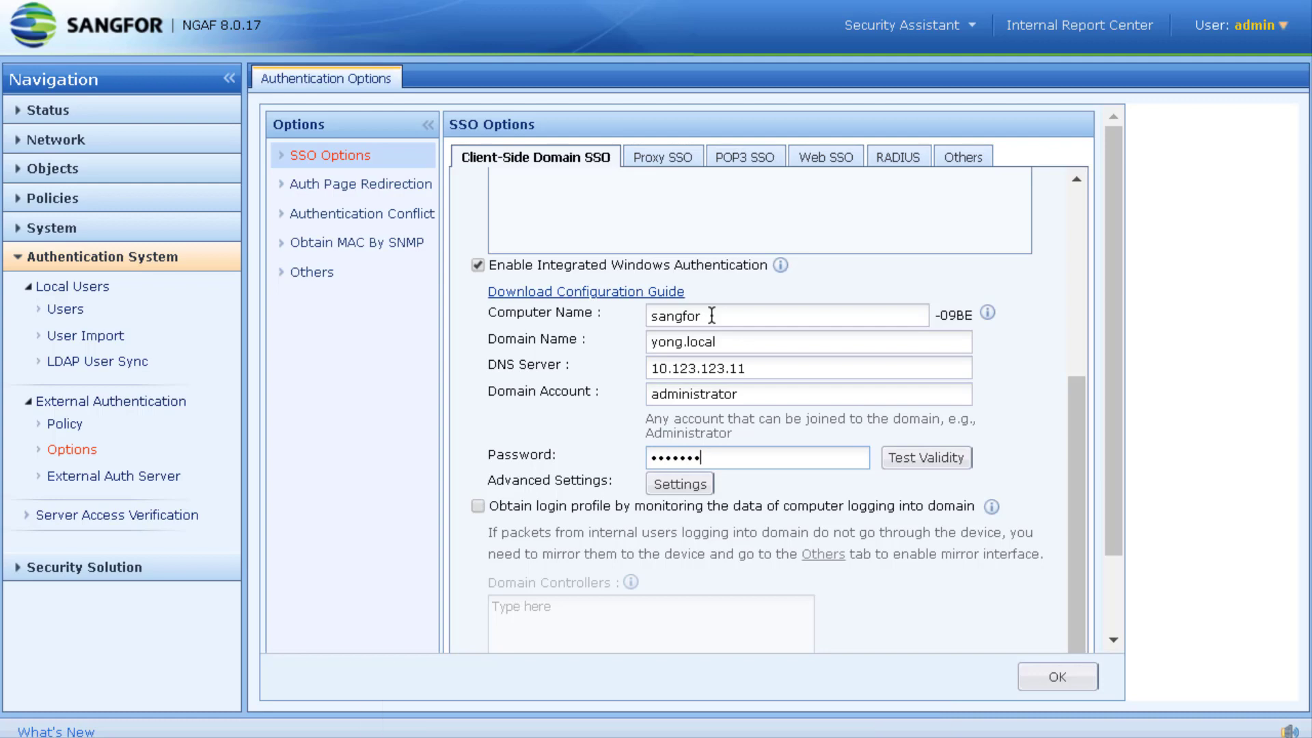
{"action": "type", "text": "•••"}
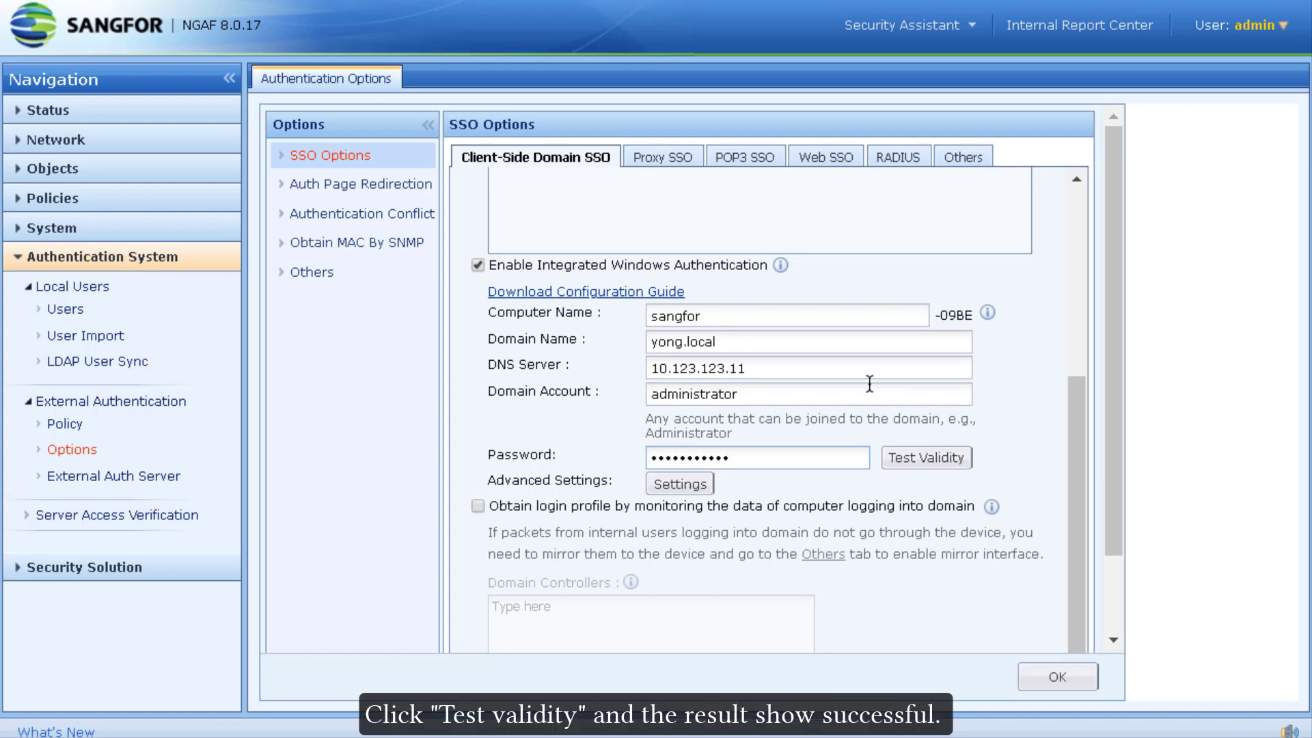
{"action": "left_click", "coordinate": [917, 453]}
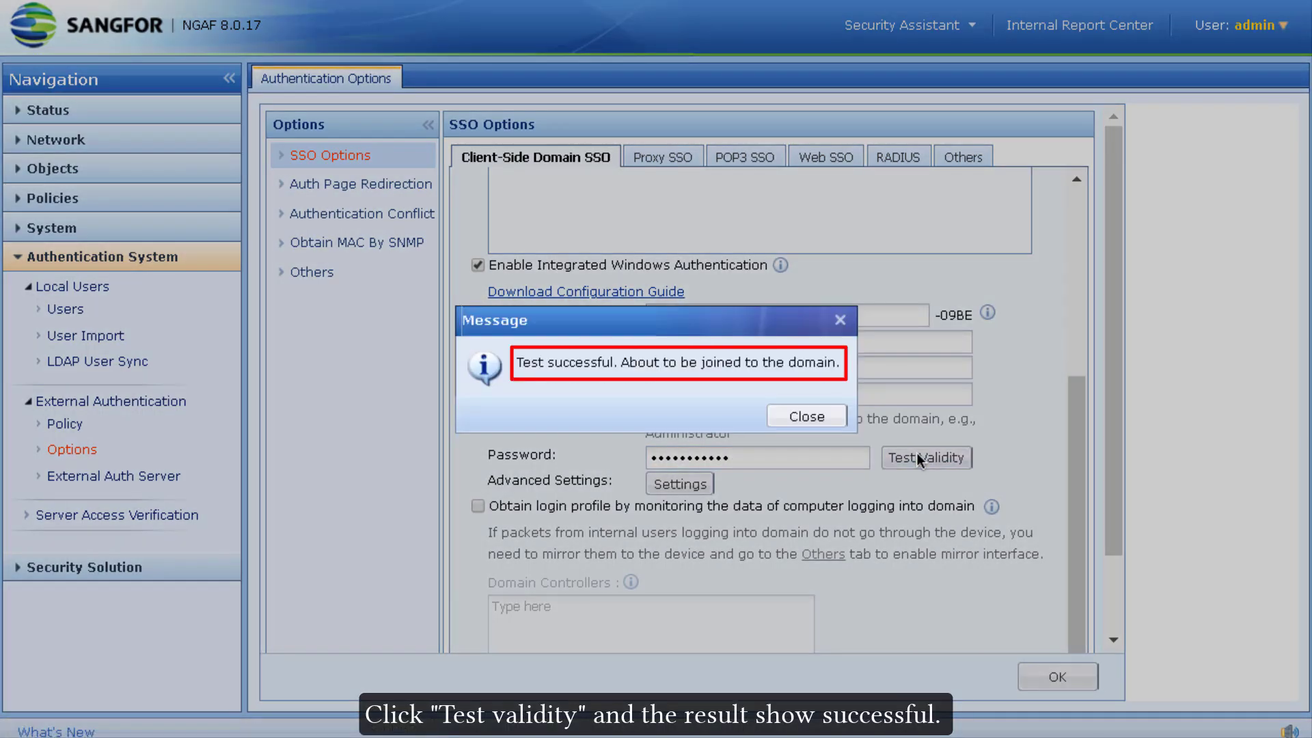
{"action": "left_click", "coordinate": [798, 418]}
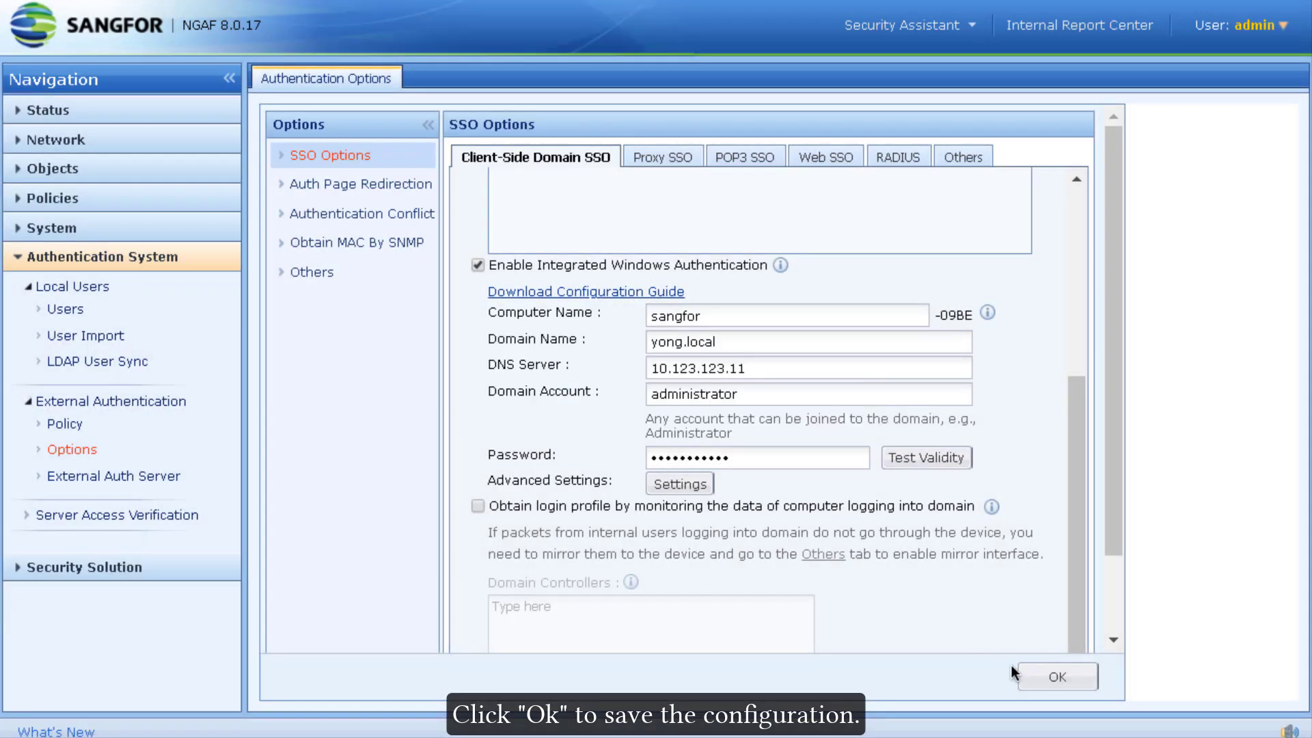
{"action": "left_click", "coordinate": [1040, 673]}
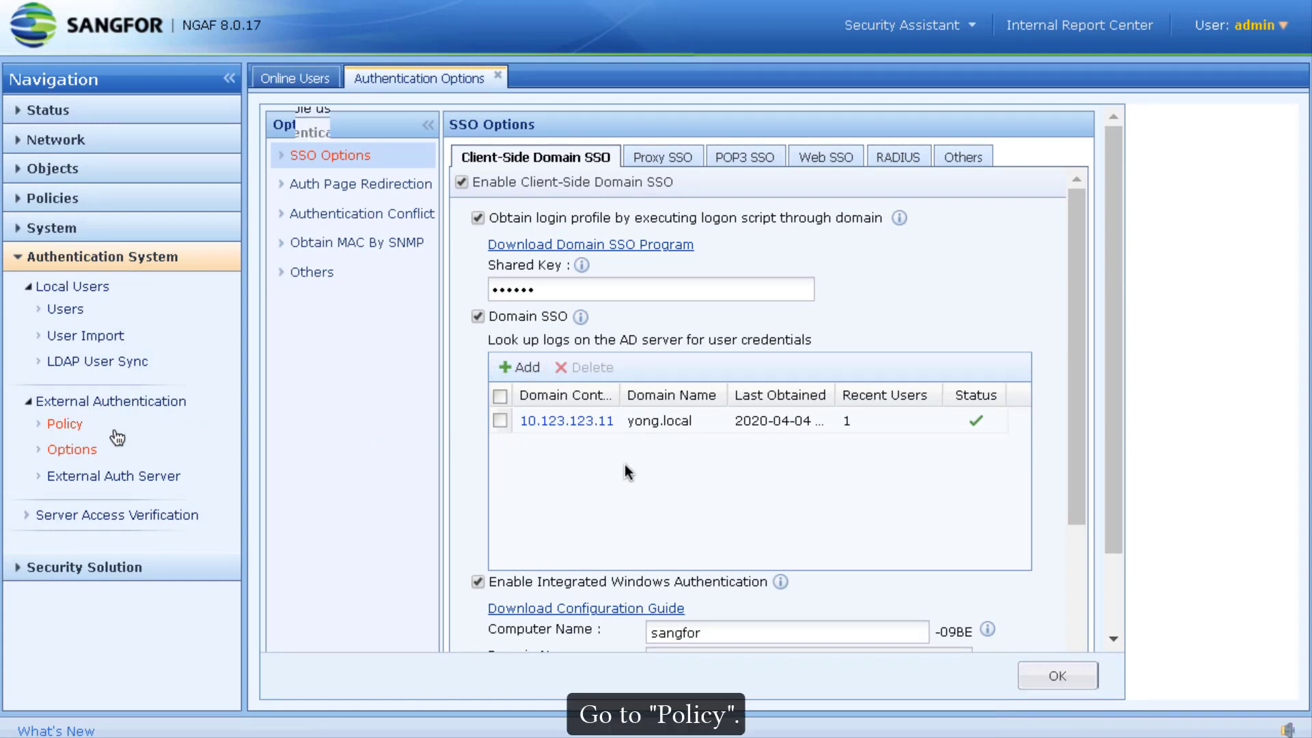
Step: Turn on user authentication in the authentication policy list with LAN as the authentication zone
{"action": "left_click", "coordinate": [66, 425]}
{"action": "left_click", "coordinate": [298, 109]}
{"action": "left_click", "coordinate": [615, 406]}
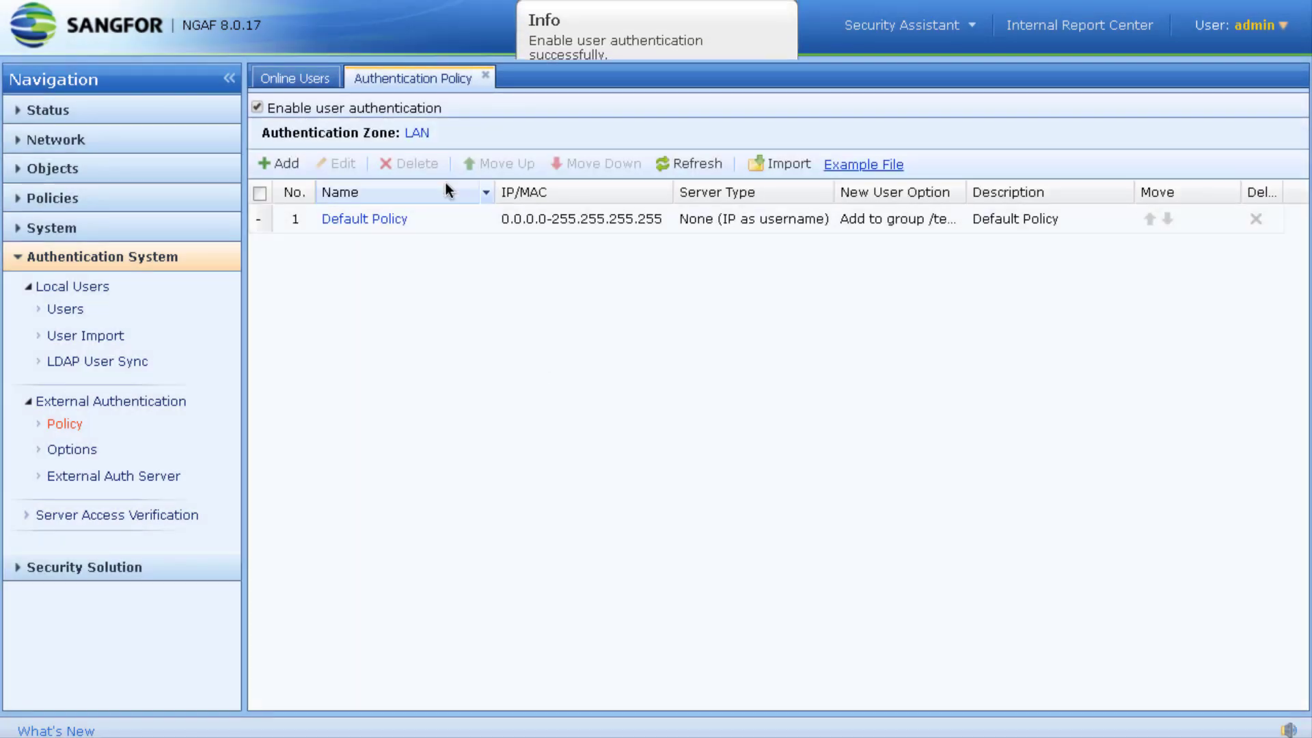
{"action": "left_click", "coordinate": [417, 132]}
{"action": "scroll", "coordinate": [755, 389], "scroll_direction": "down", "scroll_amount": 3}
{"action": "scroll", "coordinate": [750, 419], "scroll_direction": "up", "scroll_amount": 3}
{"action": "left_click", "coordinate": [733, 499]}
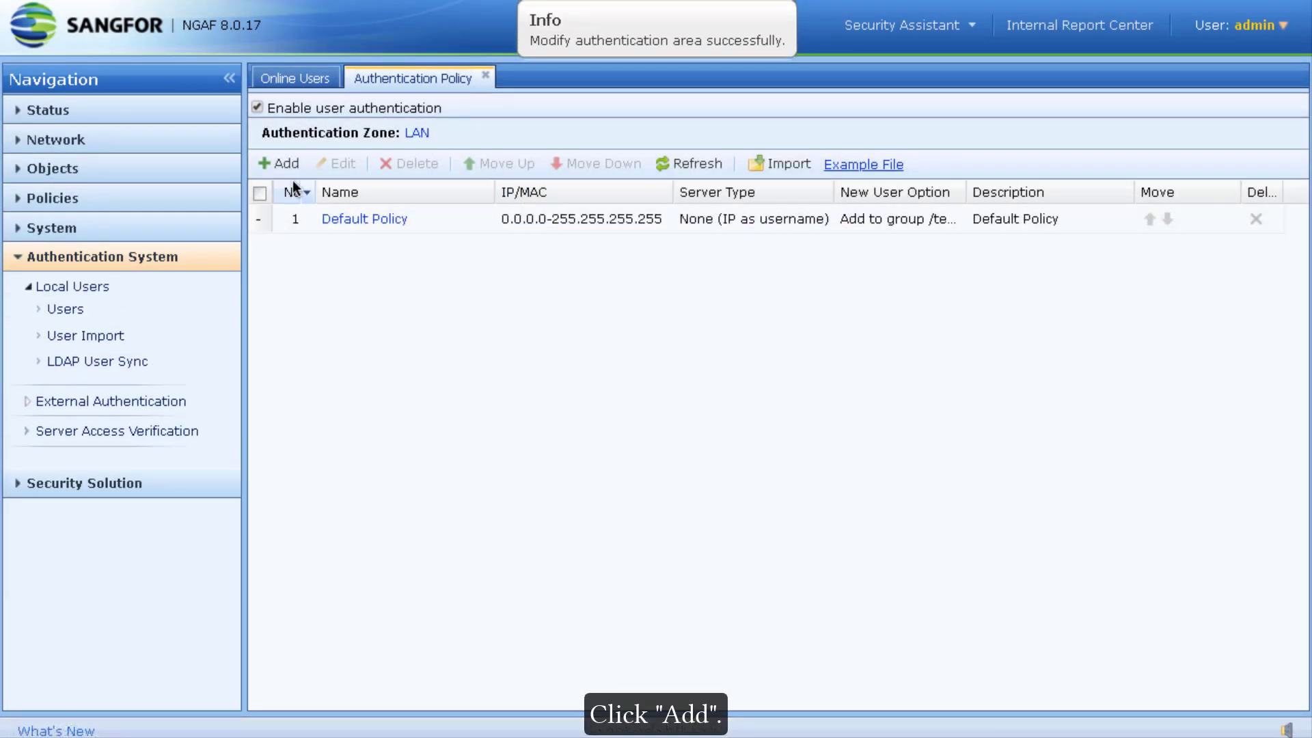
Step: Add policy 'SSO' for 10.123.123.1-10.123.123.20 using SSO, local or external password authentication
{"action": "left_click", "coordinate": [280, 163]}
{"action": "left_click", "coordinate": [579, 163]}
{"action": "type", "text": "SSO"}
{"action": "key", "text": "Tab"}
{"action": "key", "text": "Tab"}
{"action": "type", "text": "10.123.123.1-10.123.123.20"}
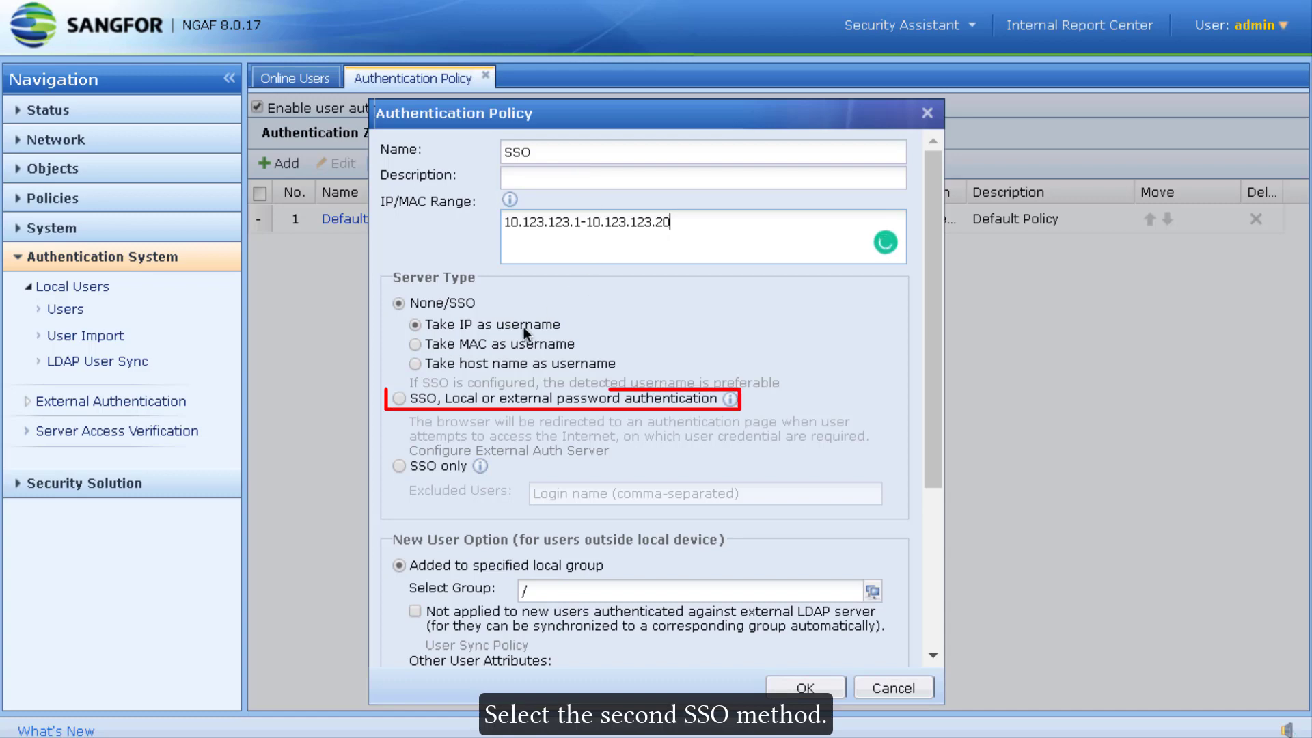
{"action": "left_click", "coordinate": [435, 403]}
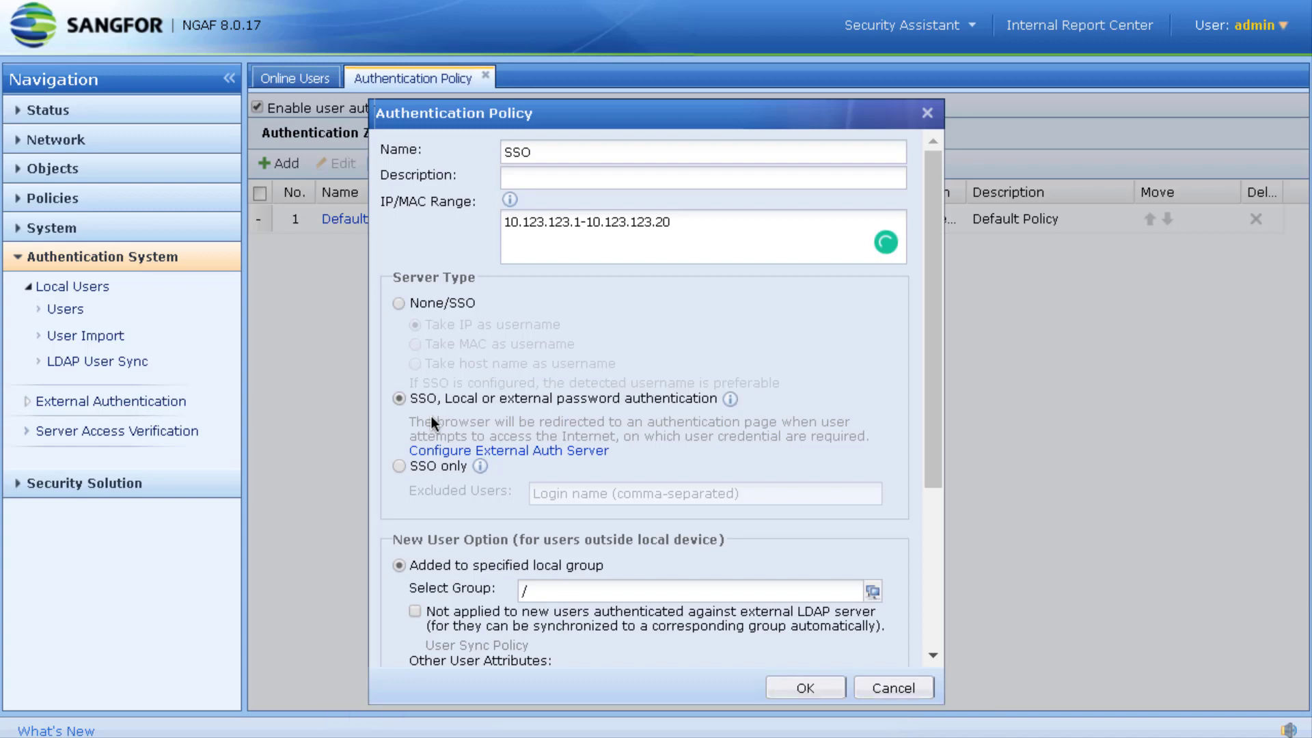
{"action": "scroll", "coordinate": [719, 477], "scroll_direction": "down", "scroll_amount": 3}
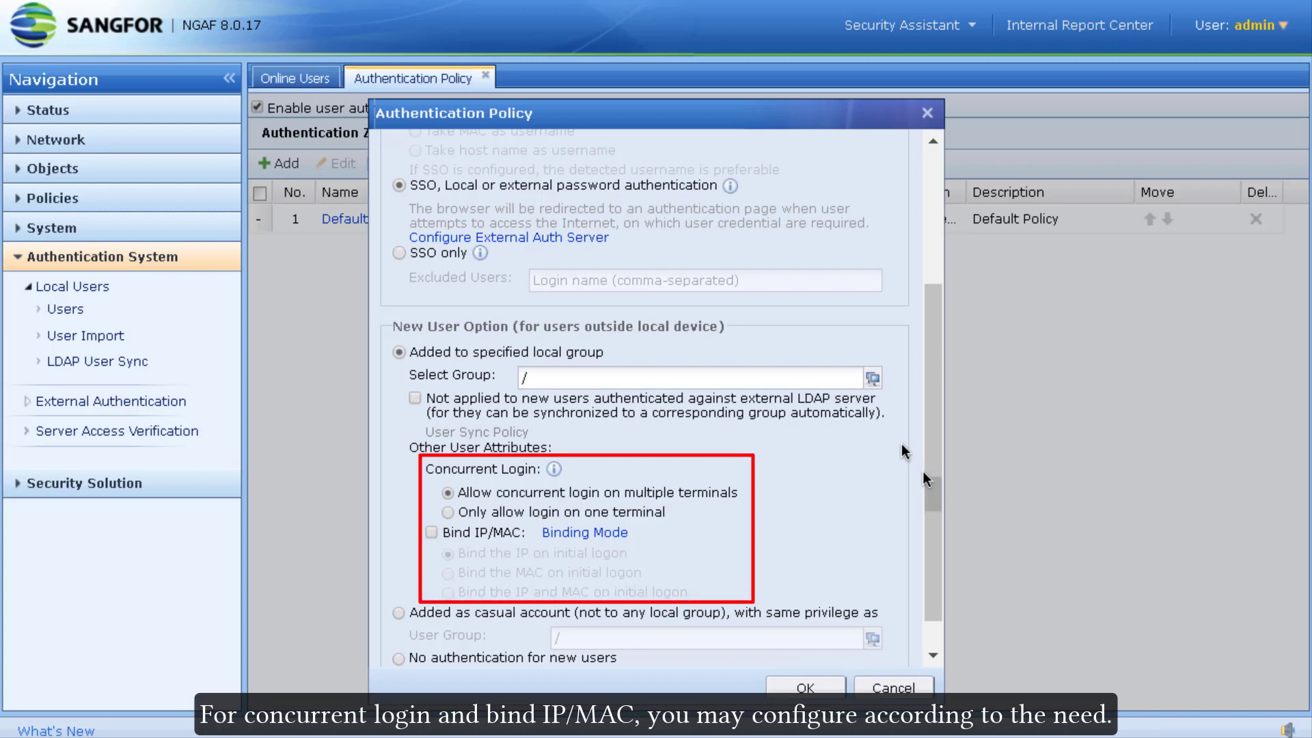
{"action": "left_click", "coordinate": [805, 687]}
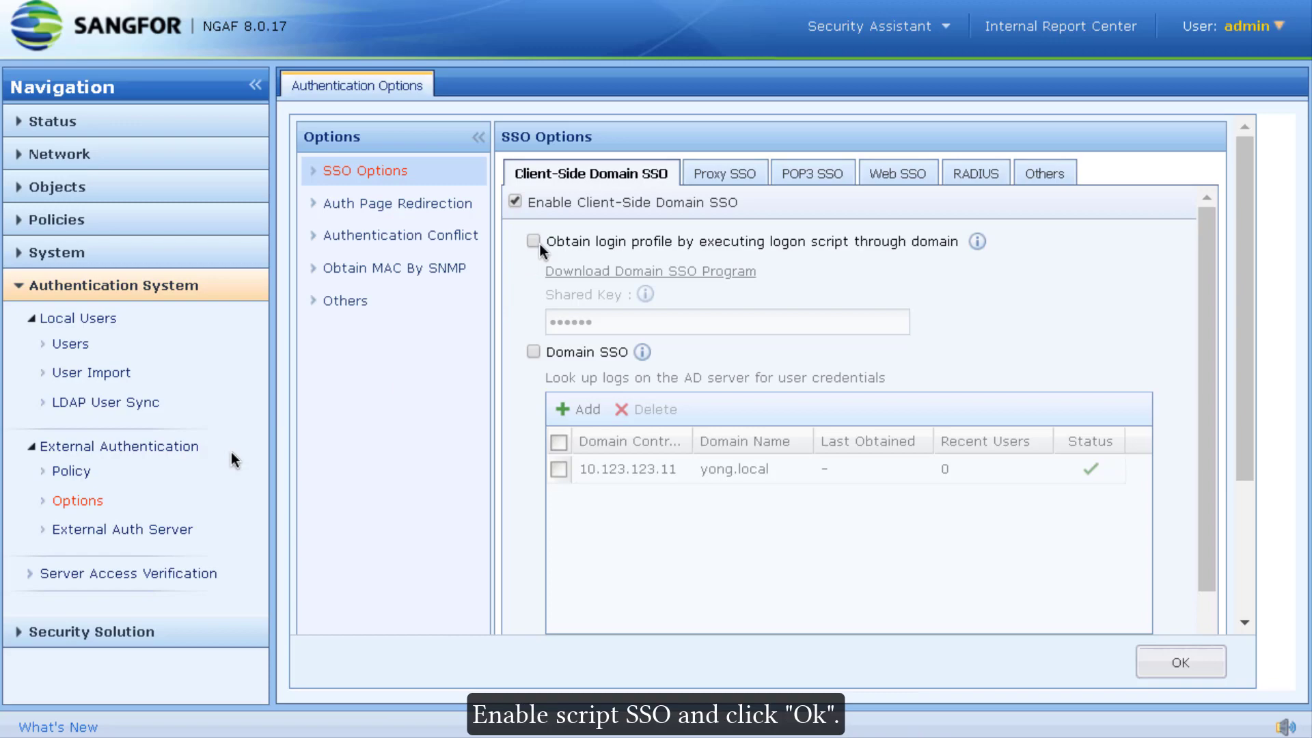
Step: Enable login profiles from the domain logon script and save the SSO option
{"action": "left_click", "coordinate": [534, 242]}
{"action": "left_click", "coordinate": [1148, 657]}
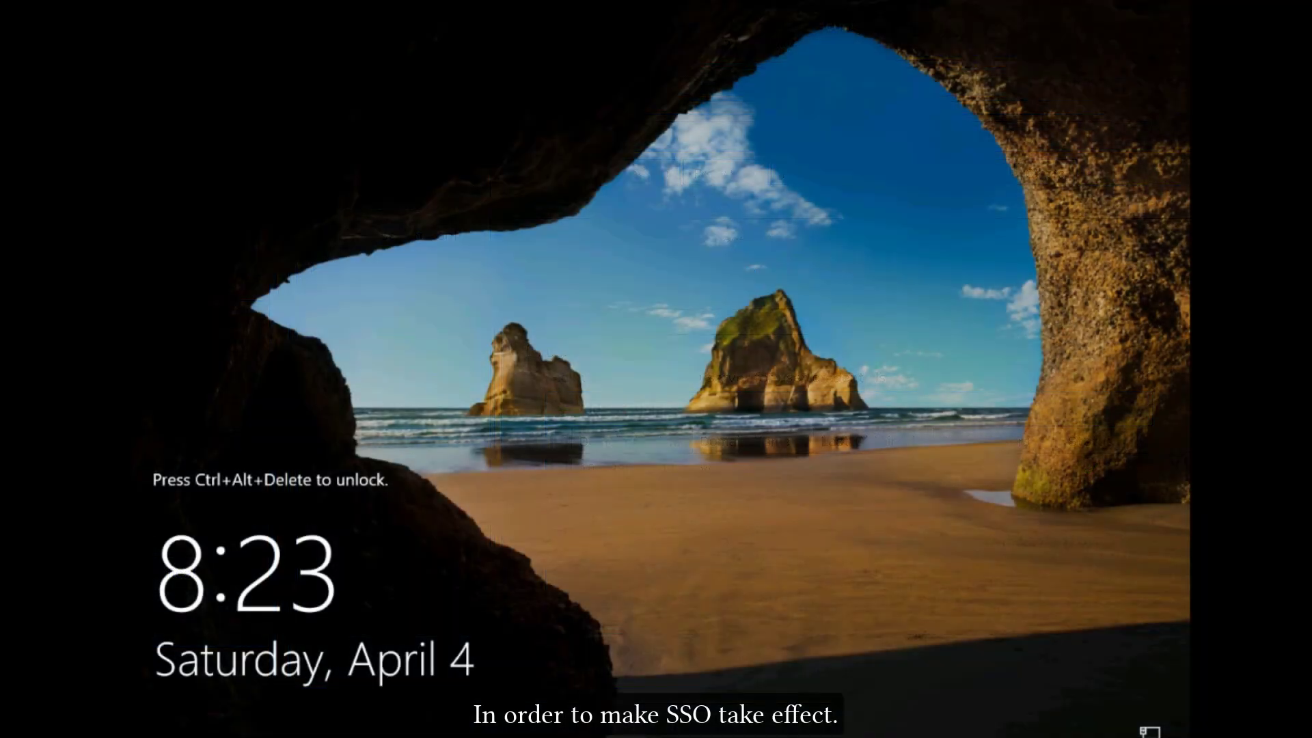
{"action": "left_click", "coordinate": [714, 20]}
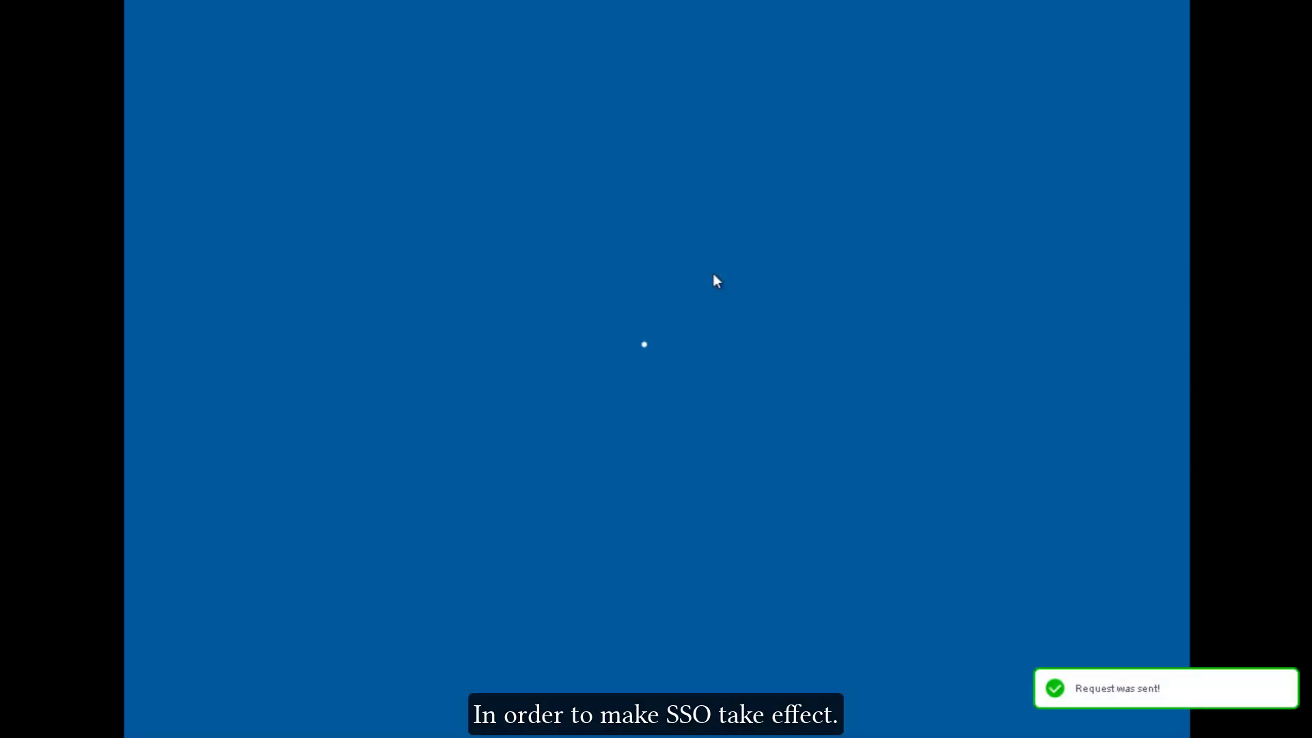
Step: Sign in to the Windows client with the domain user's password
{"action": "type", "text": "********"}
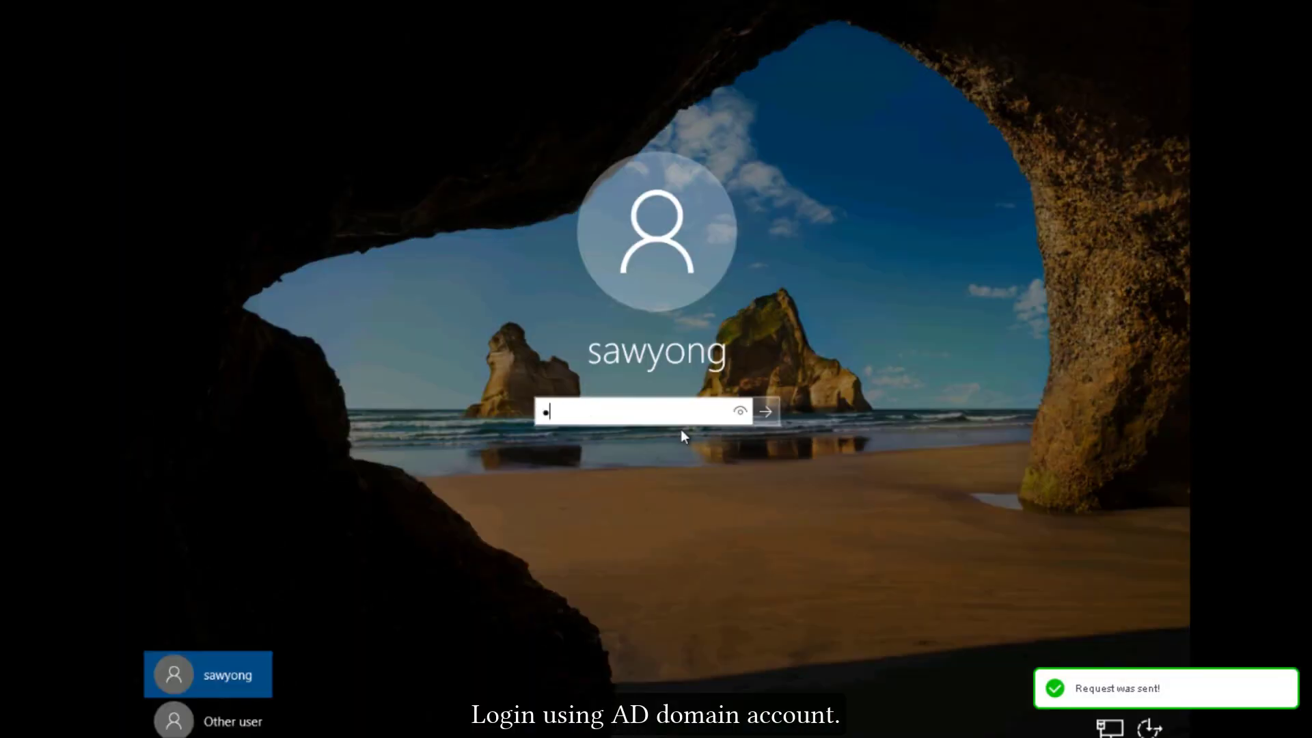
{"action": "key", "text": "Return"}
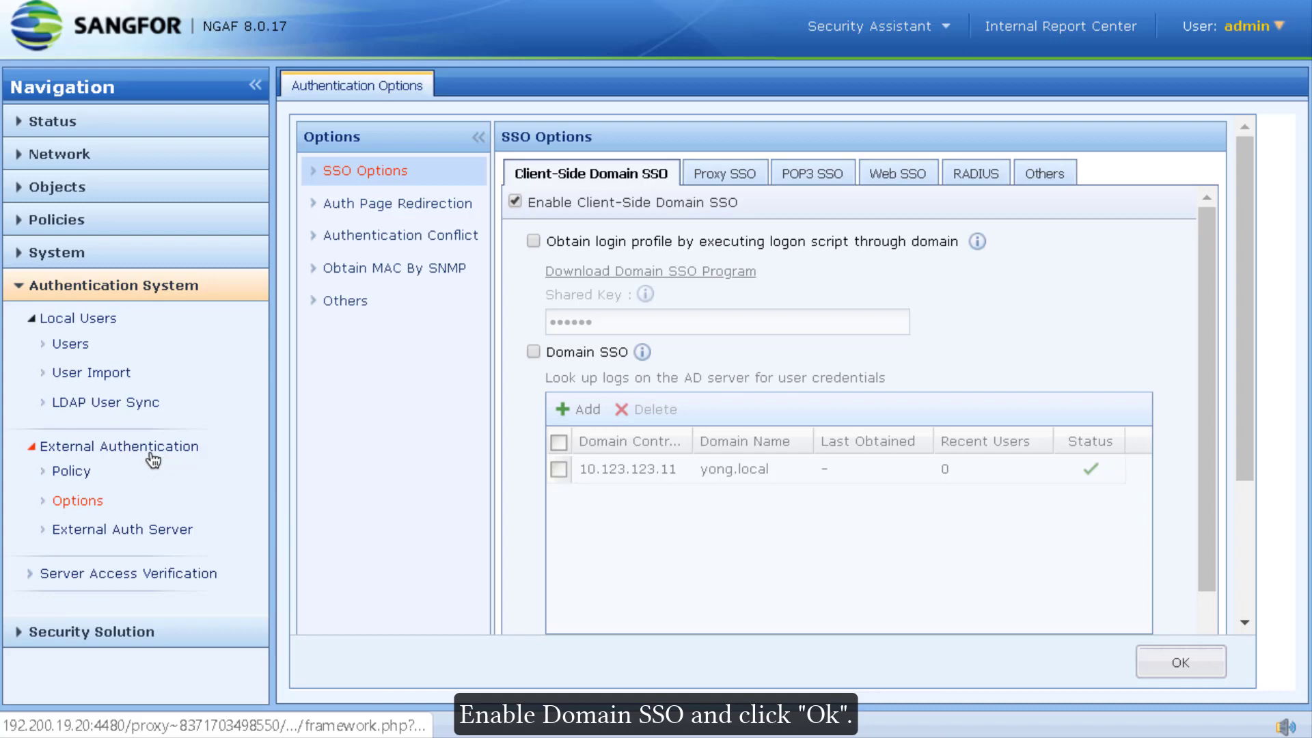
Step: Enable and save Domain SSO, sign in on the client, then check the 10.123.123.11 controller's Last Obtained time
{"action": "left_click", "coordinate": [534, 352]}
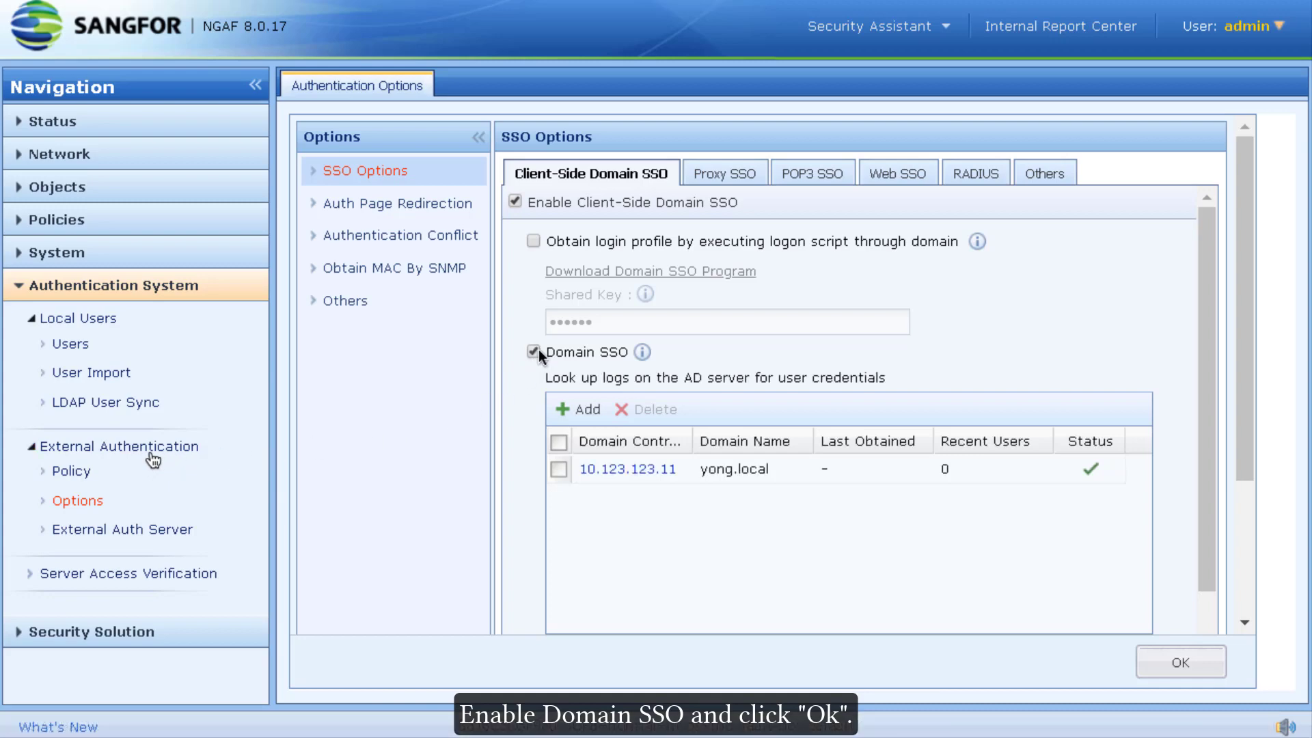
{"action": "left_click", "coordinate": [1158, 659]}
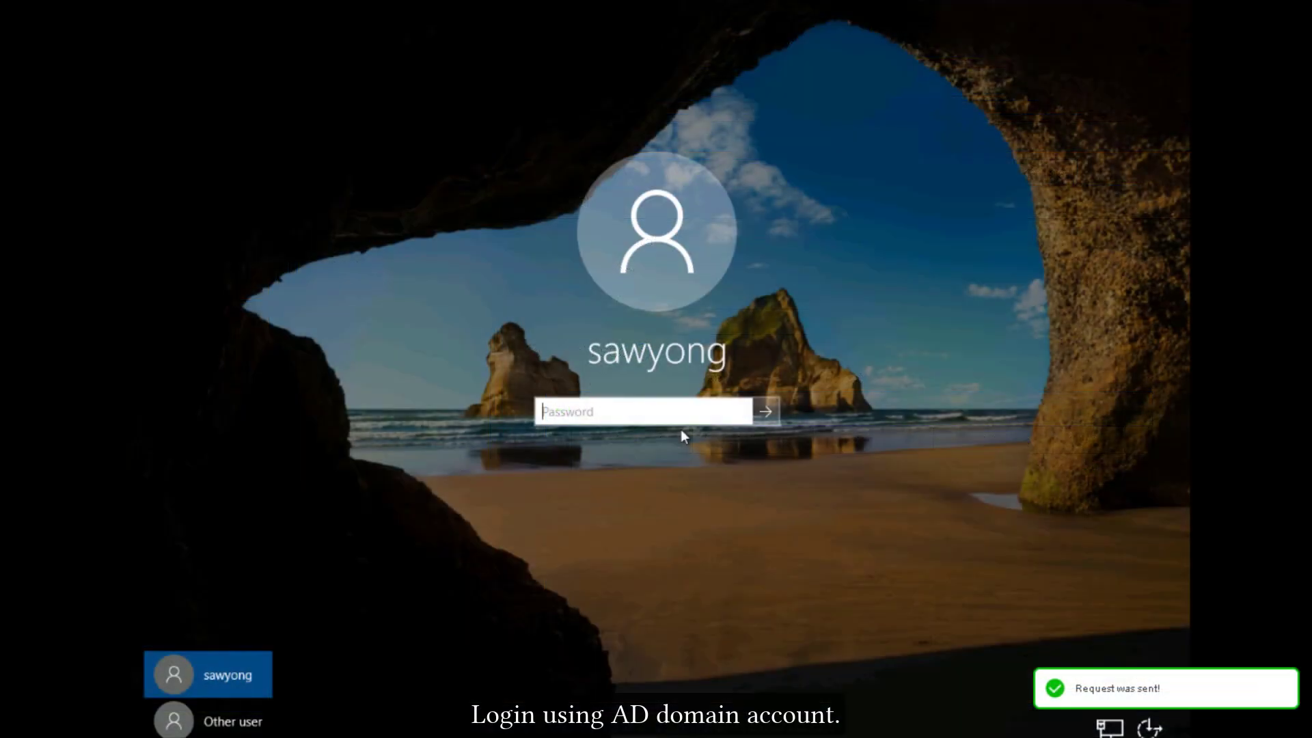
{"action": "type", "text": "123456789012"}
{"action": "key", "text": "Return"}
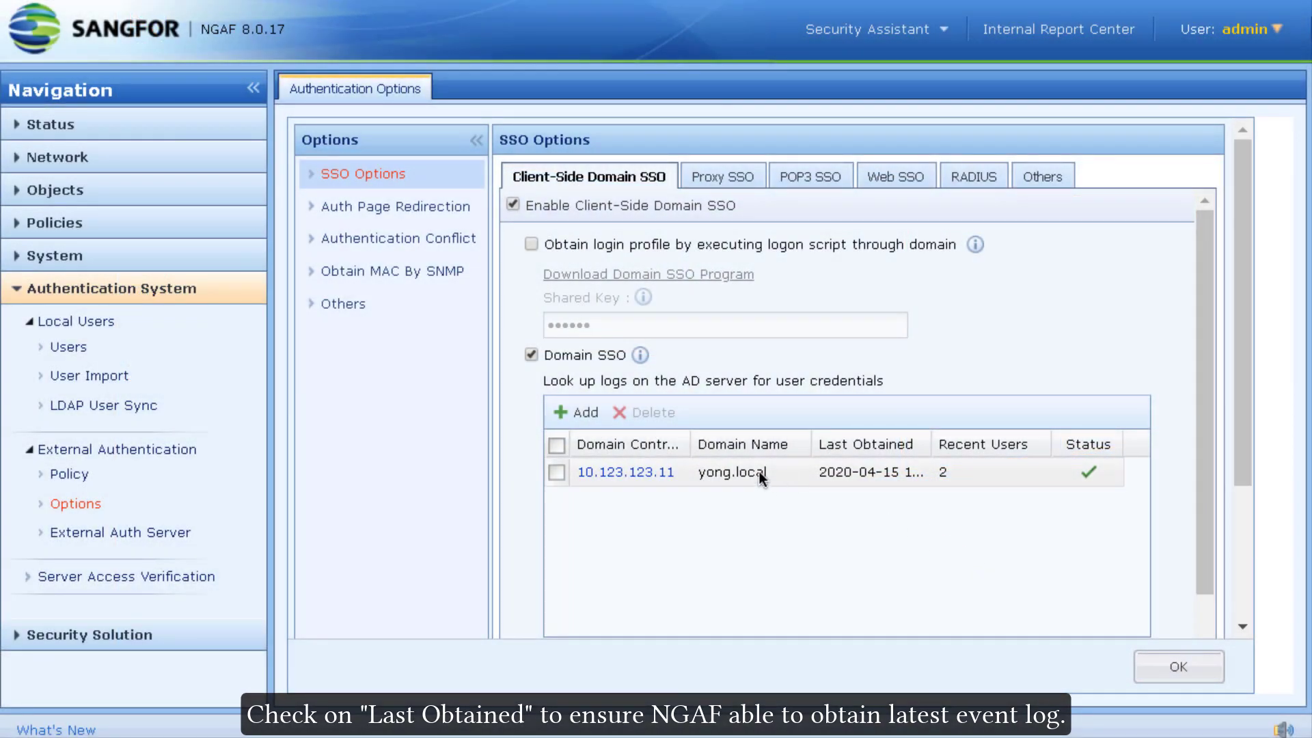
{"action": "left_click", "coordinate": [847, 473]}
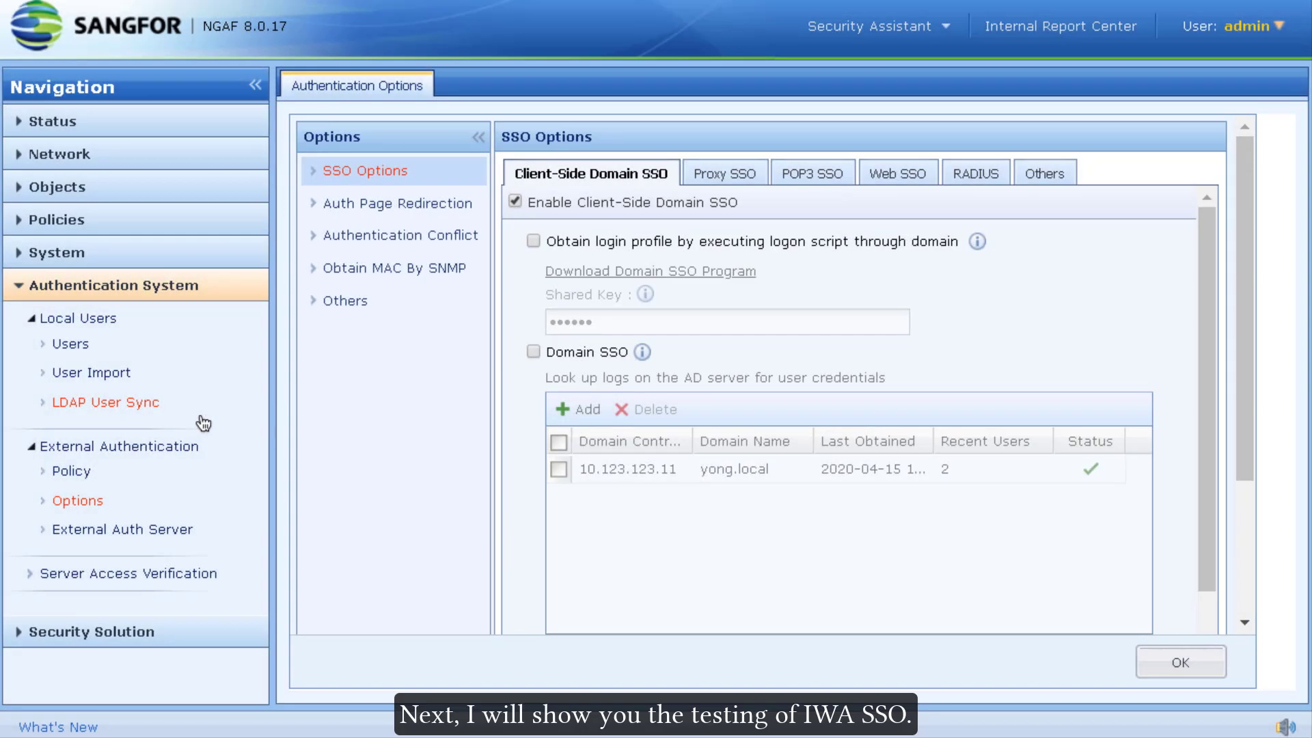
Step: Tick Enable Integrated Windows Authentication in the SSO options and save them
{"action": "scroll", "coordinate": [637, 334], "scroll_direction": "down", "scroll_amount": 5}
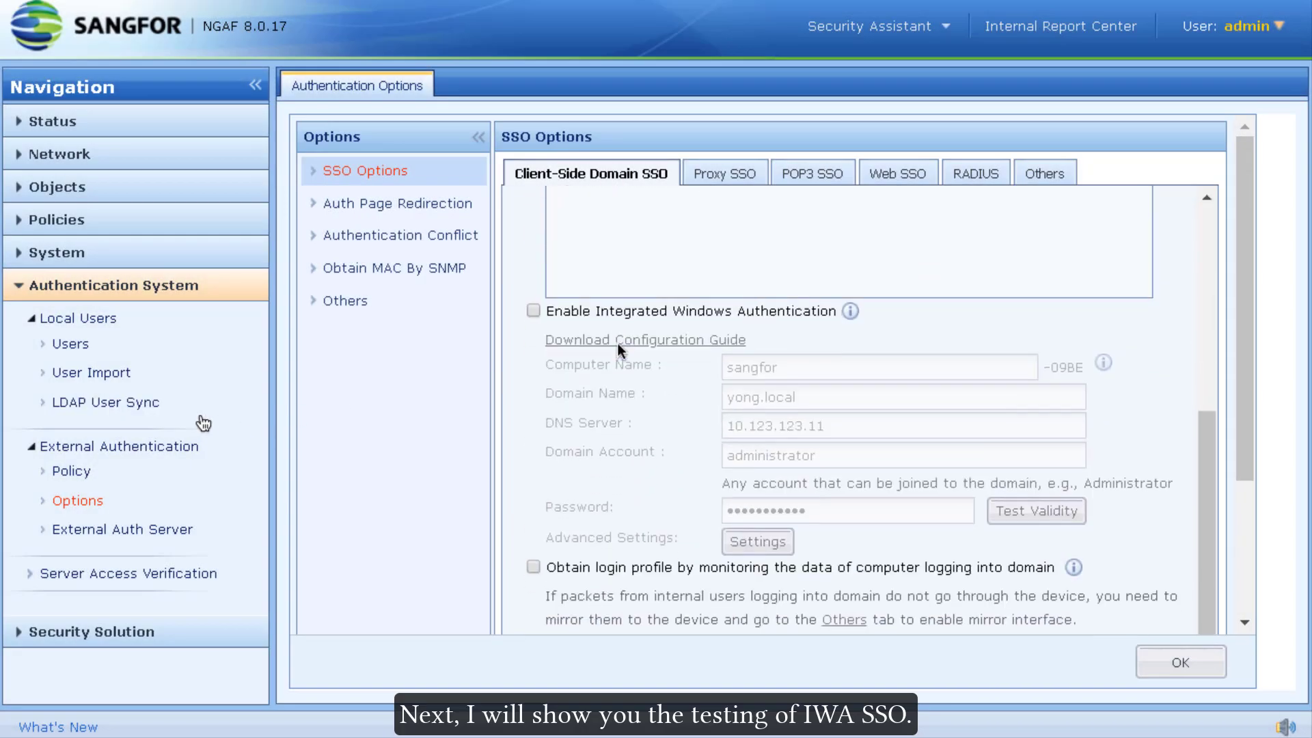
{"action": "left_click", "coordinate": [626, 311]}
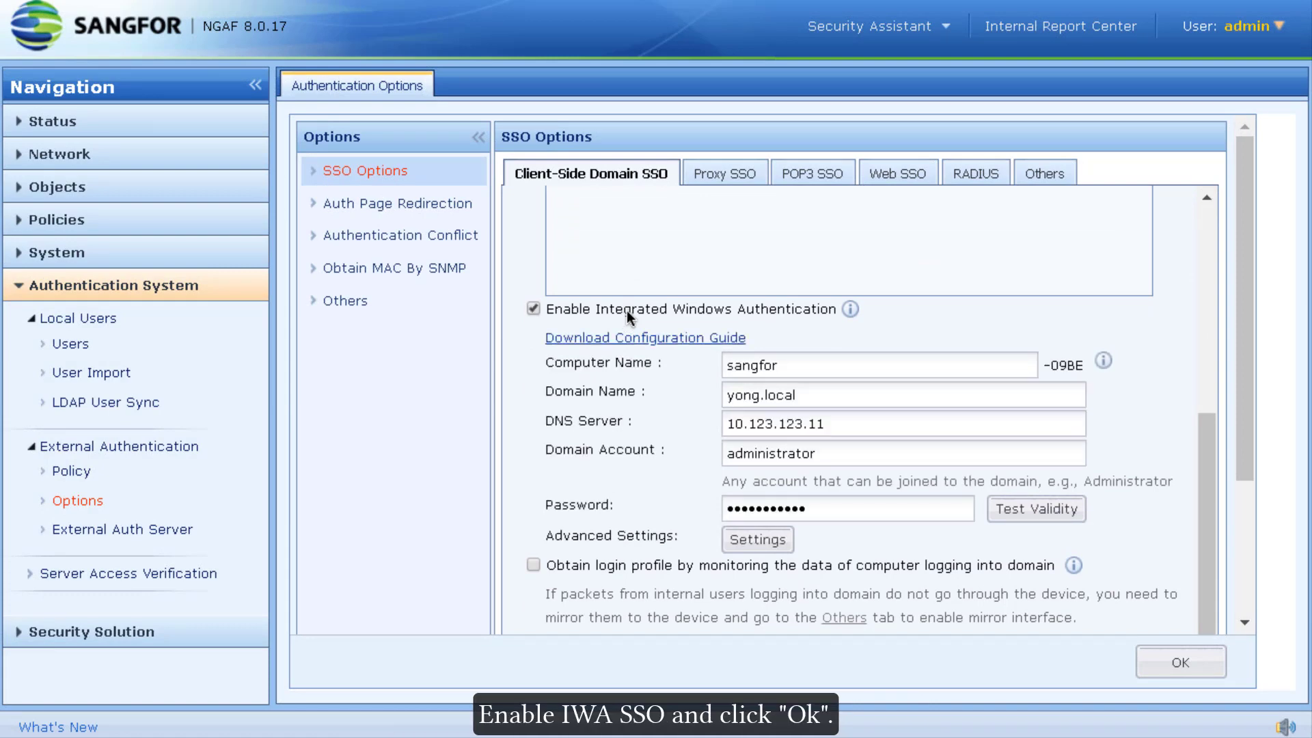
{"action": "left_click", "coordinate": [1138, 664]}
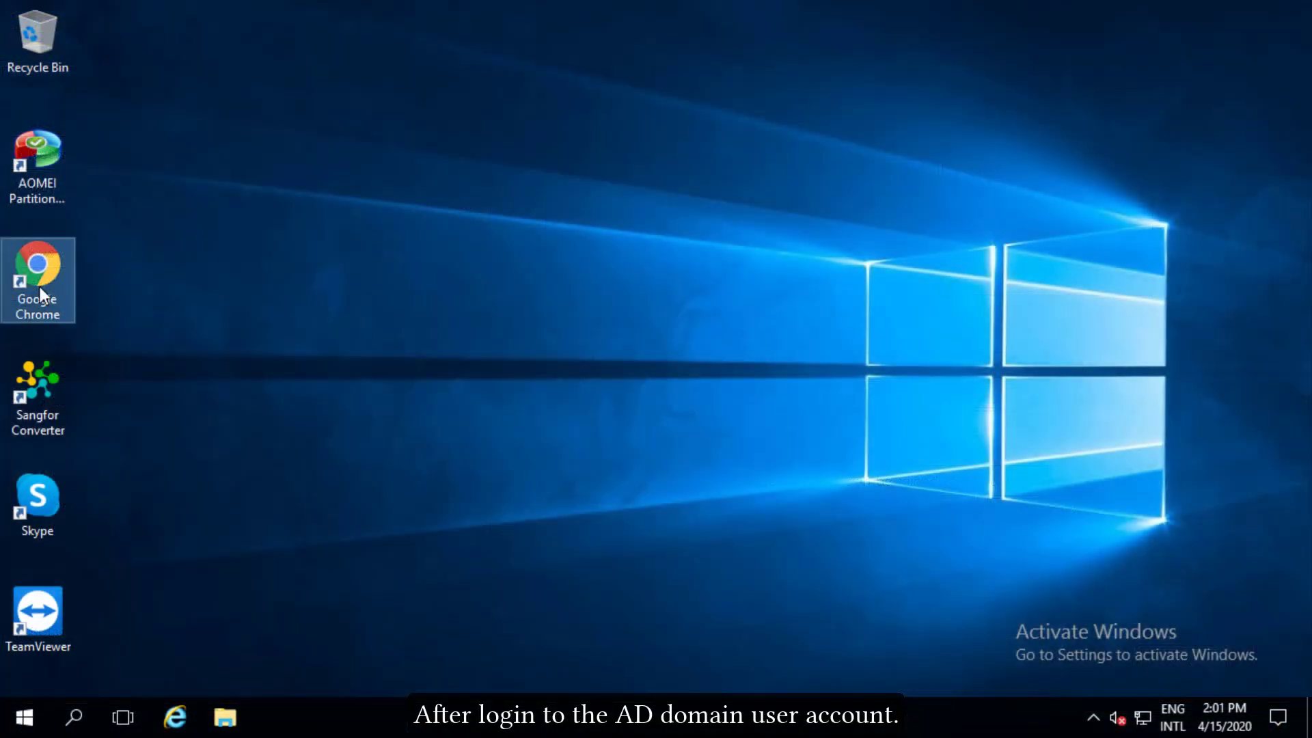
{"action": "double_click", "coordinate": [68, 259]}
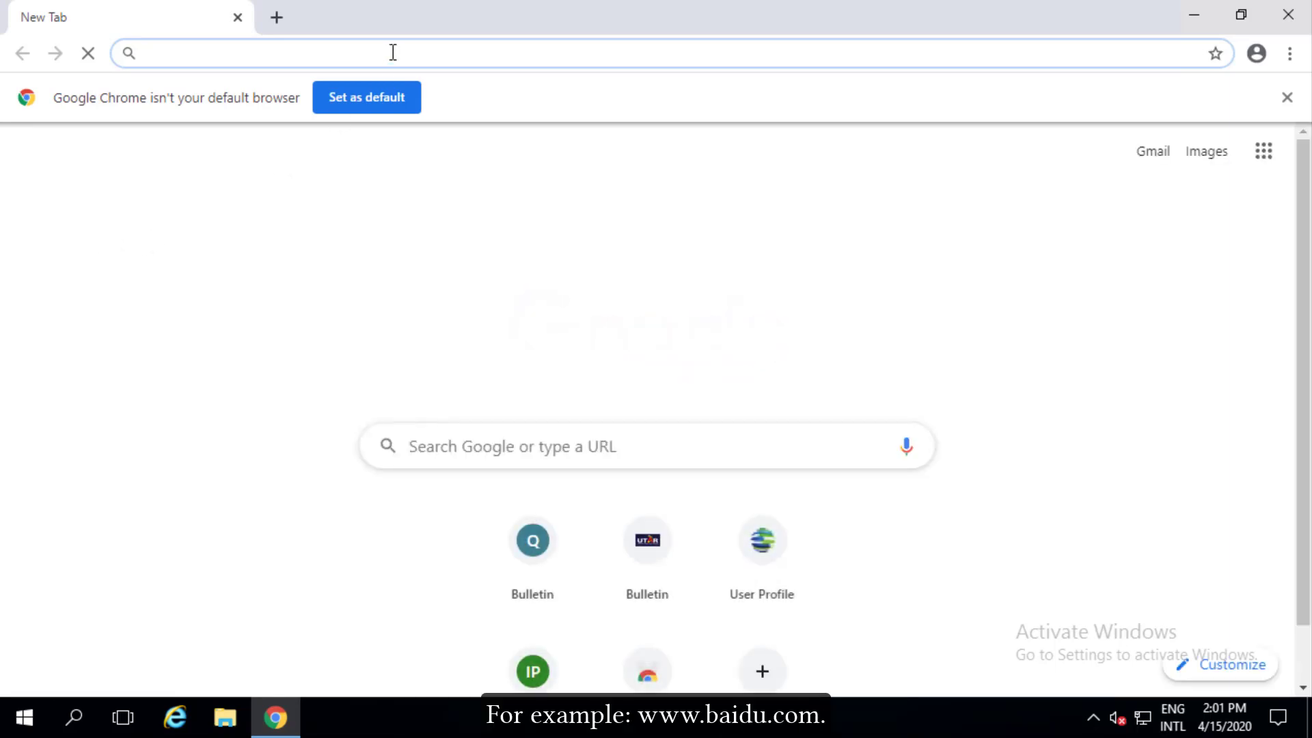
{"action": "type", "text": "http://baidu.com"}
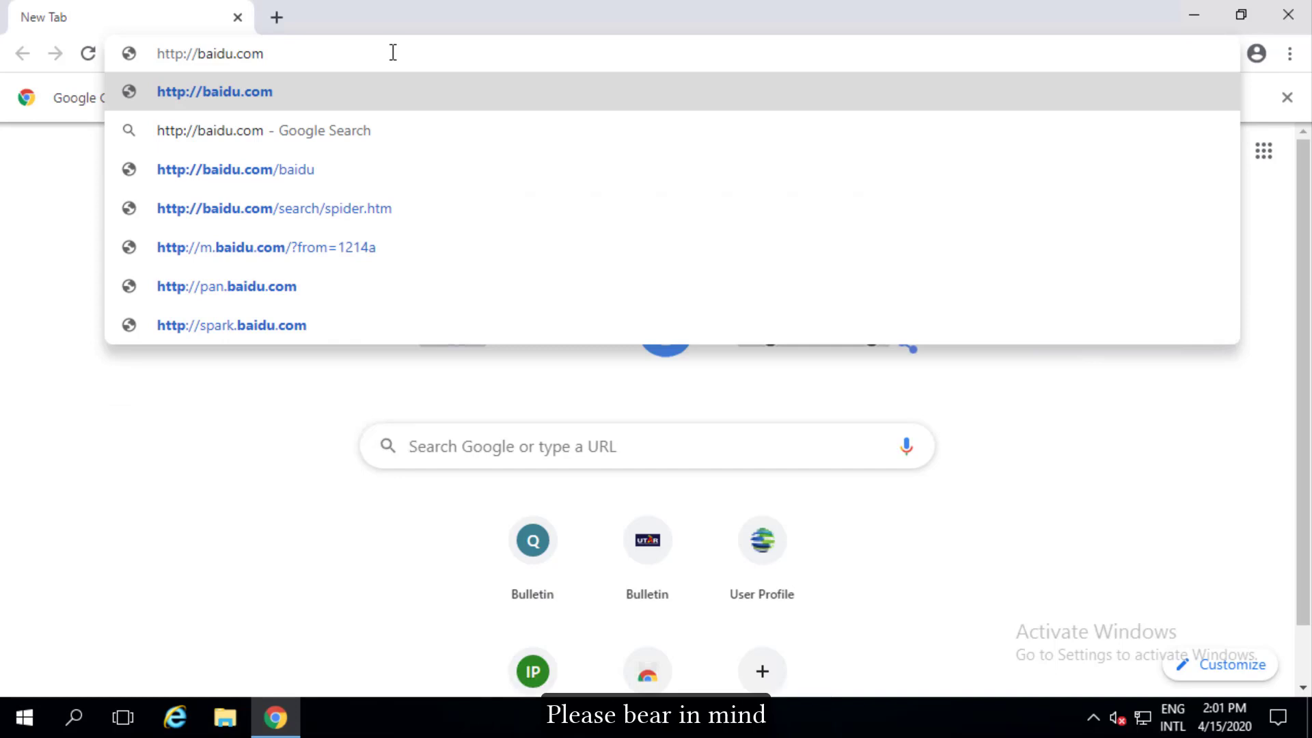
{"action": "key", "text": "Return"}
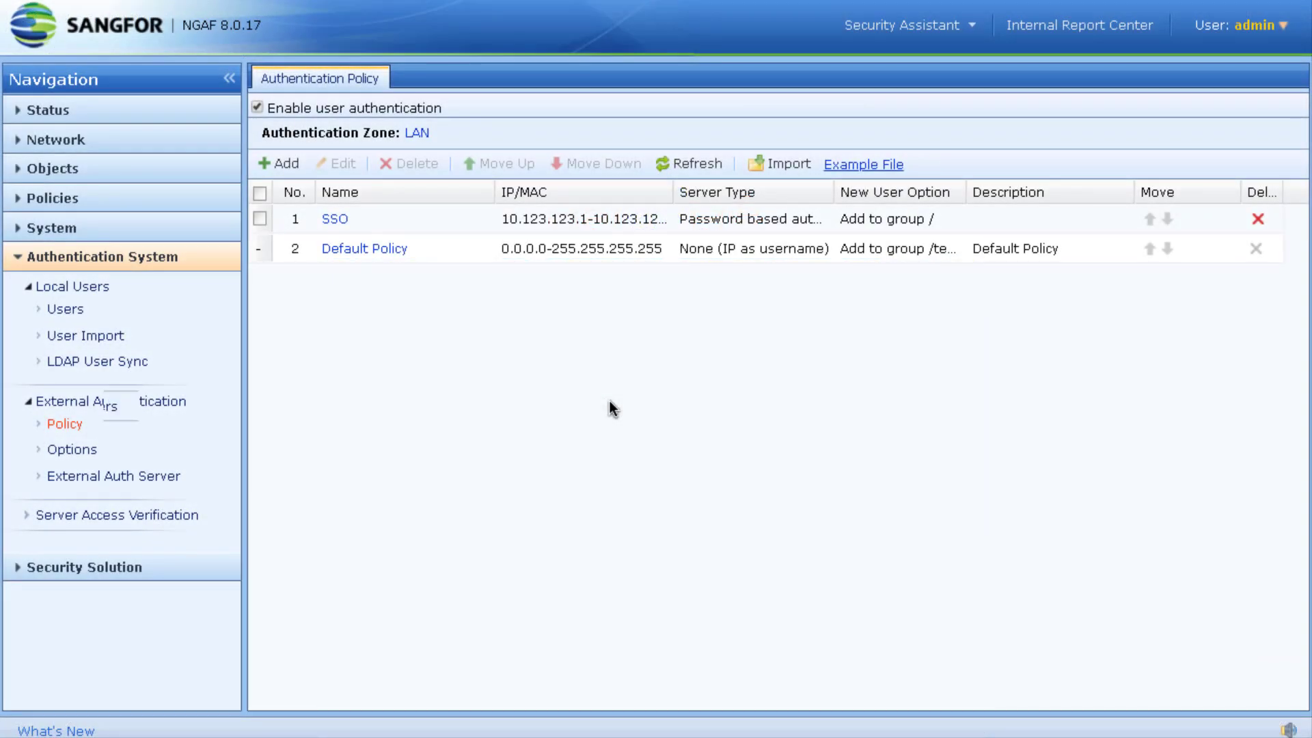
{"action": "left_click", "coordinate": [128, 111]}
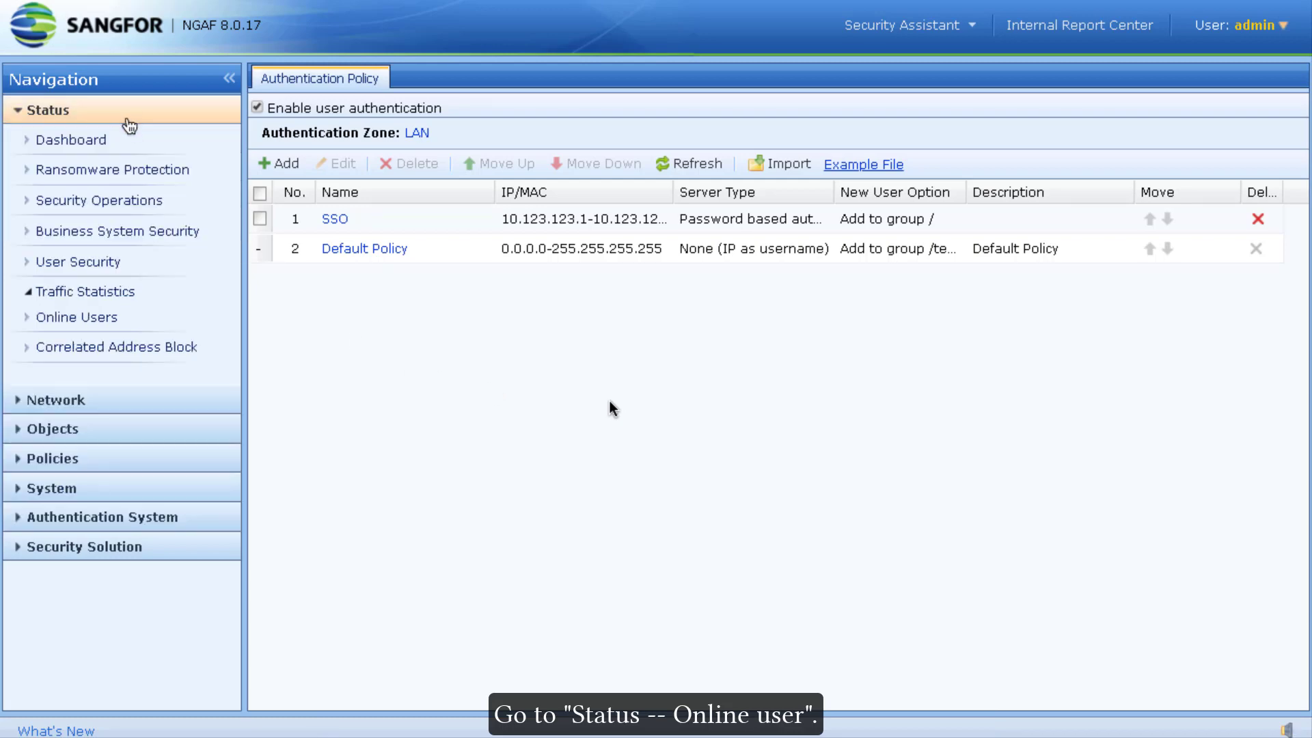
{"action": "left_click", "coordinate": [103, 408]}
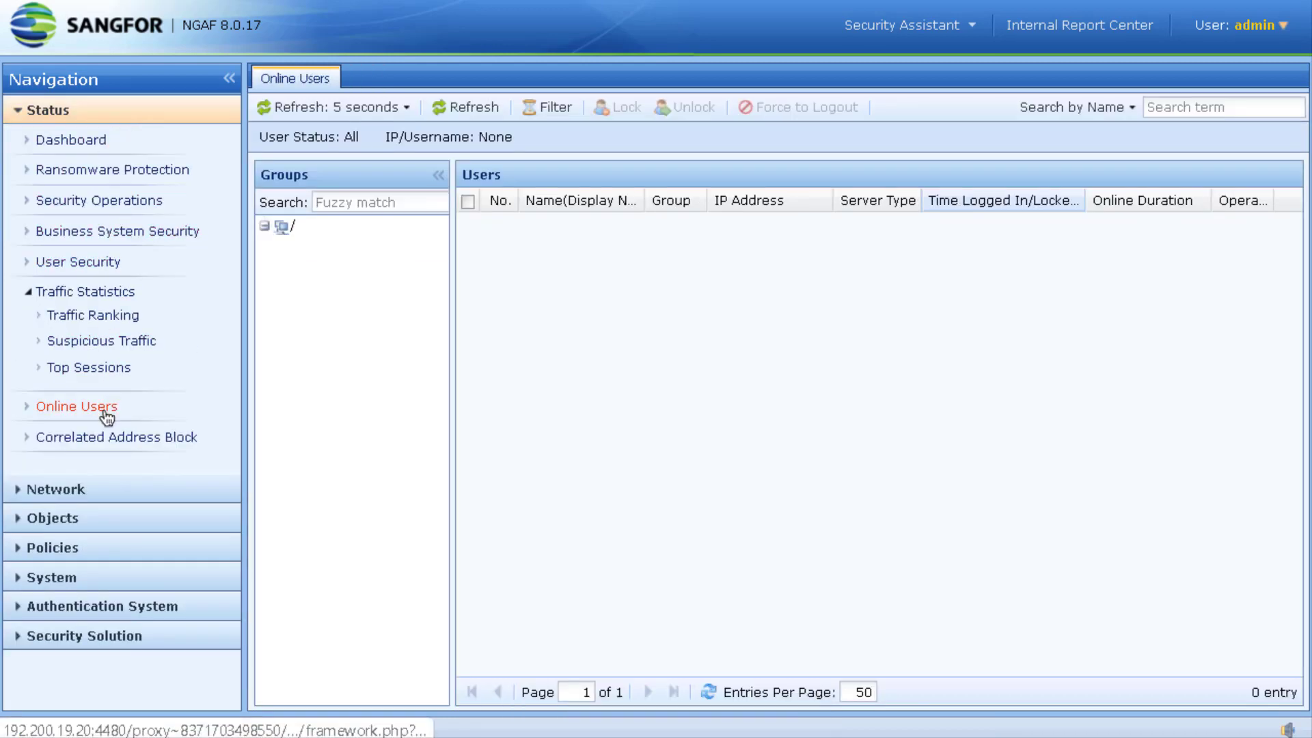